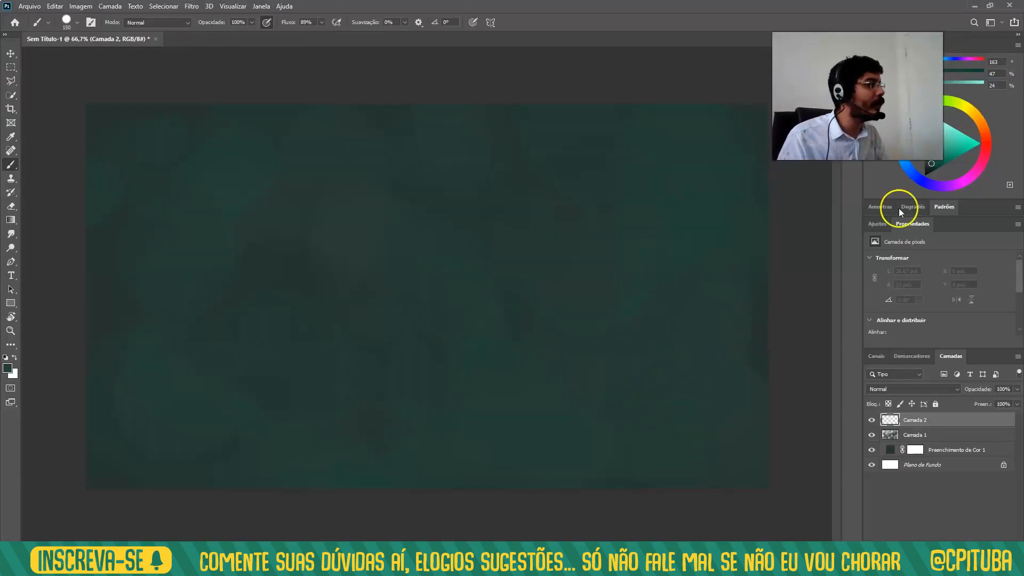
Paint a filled teal circle about 2.1 inches wide near the canvas centre on Camada 2, using H 177, S 66, B 68.
{"action": "left_click", "coordinate": [965, 140]}
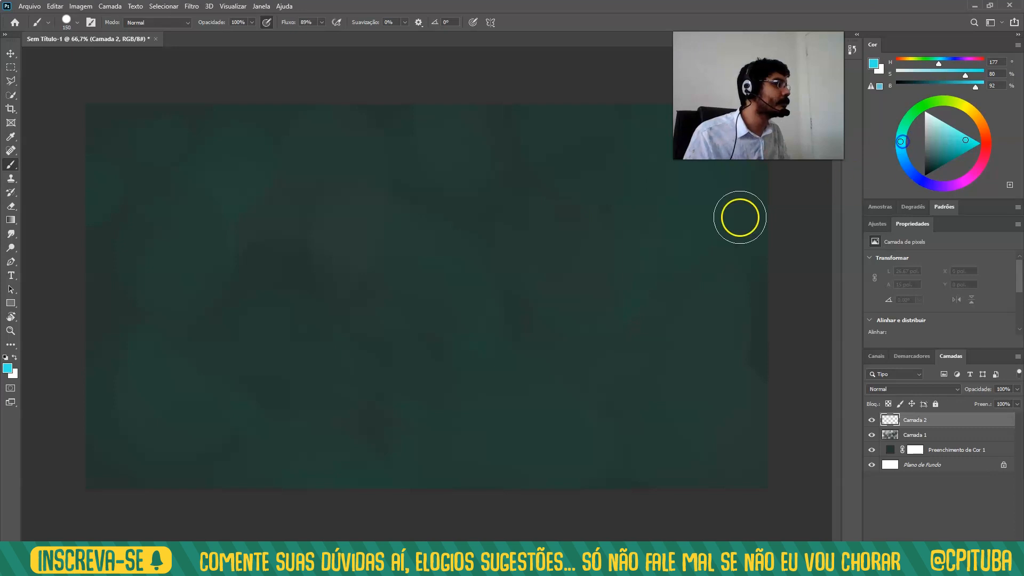
{"action": "left_click", "coordinate": [388, 304]}
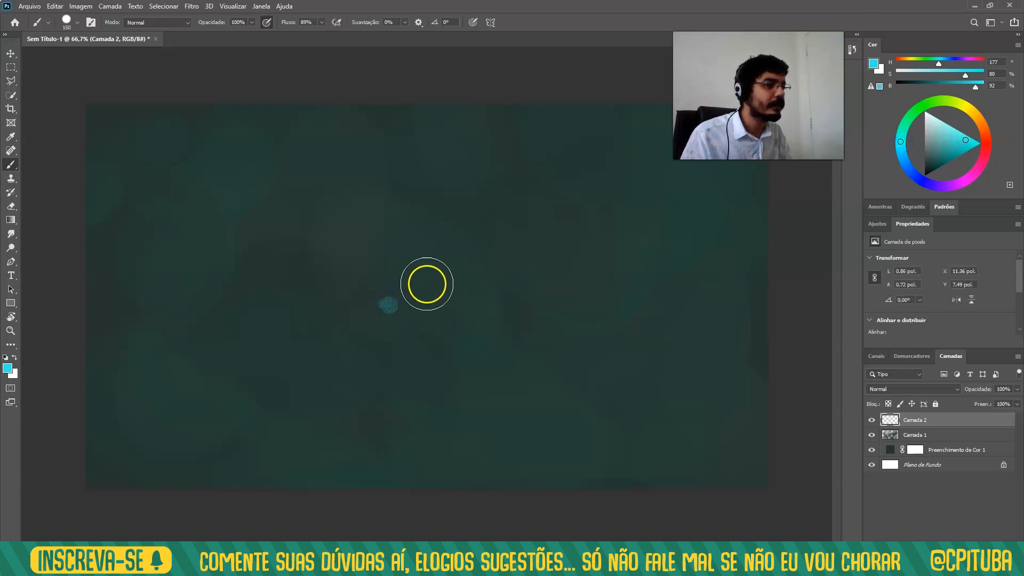
{"action": "key", "text": "ctrl+z"}
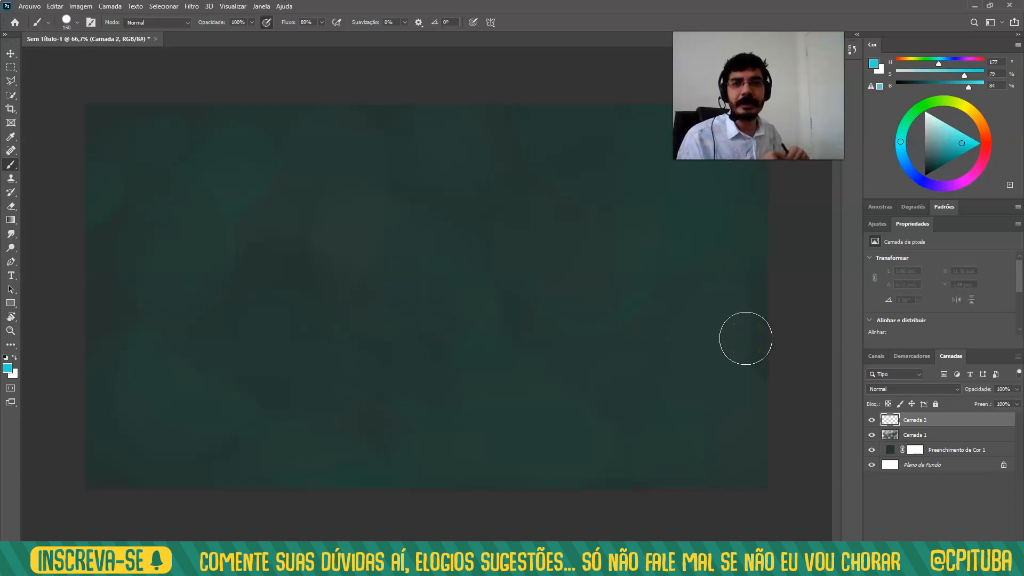
{"action": "left_click", "coordinate": [949, 146]}
{"action": "left_click_drag", "start_coordinate": [424, 281], "coordinate": [441, 276]}
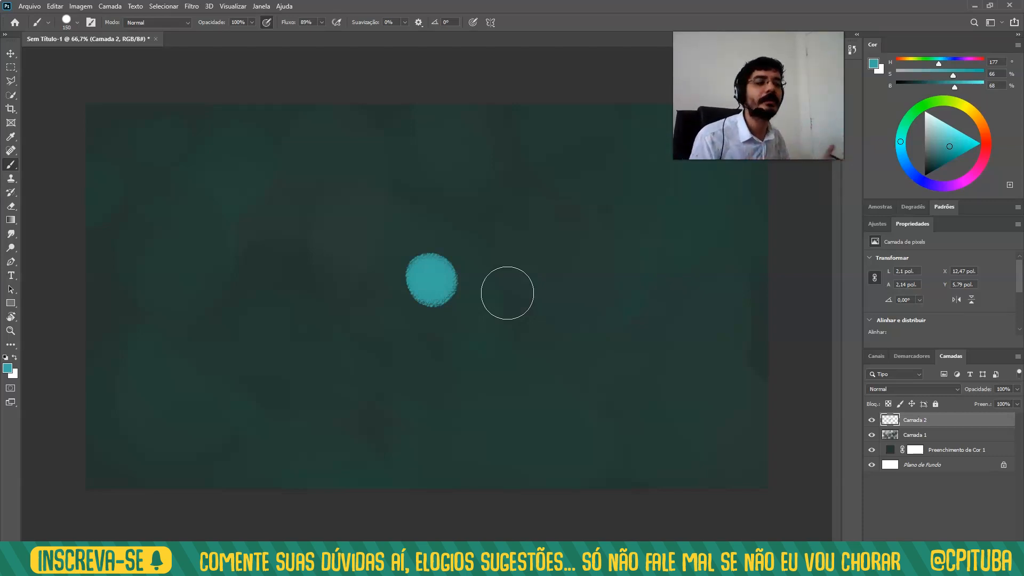
Paint a pale cyan highlight (H 177, S 15, B 100) in the middle of the teal circle with a 125 px brush.
{"action": "key", "text": "bracketright"}
{"action": "key", "text": "bracketright"}
{"action": "key", "text": "bracketright"}
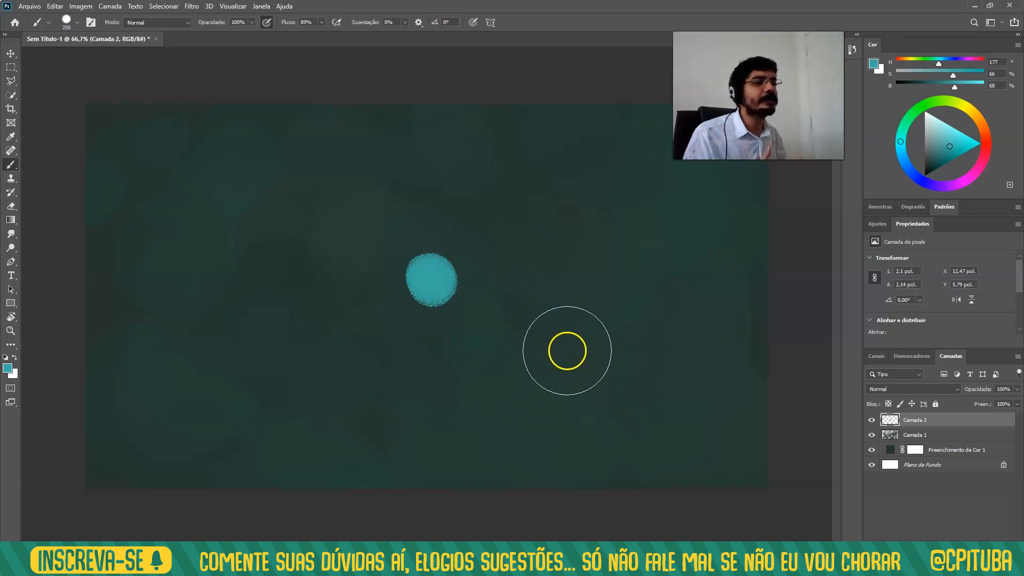
{"action": "left_click", "coordinate": [937, 128]}
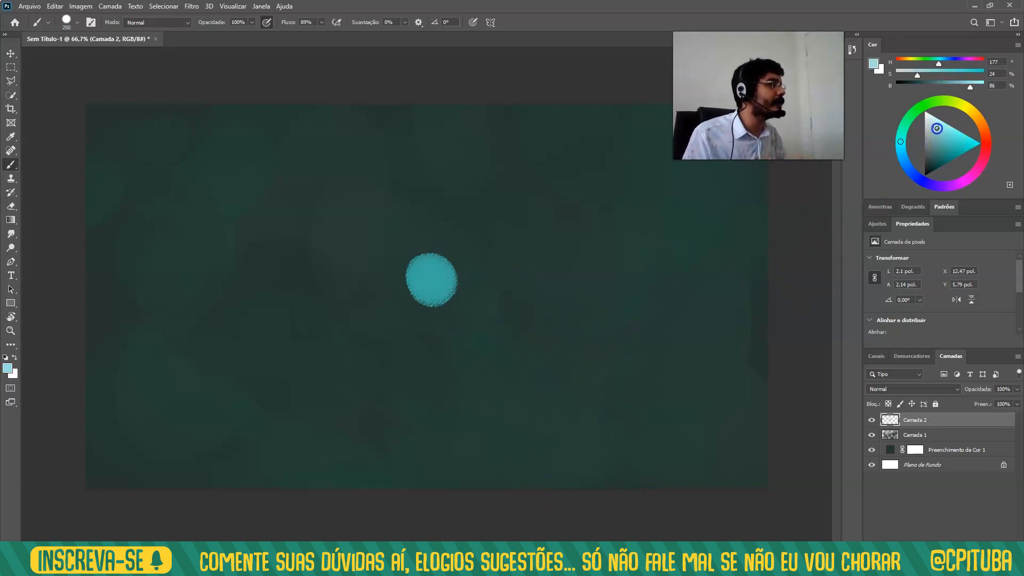
{"action": "key", "text": "bracketleft"}
{"action": "key", "text": "bracketleft"}
{"action": "key", "text": "bracketleft"}
{"action": "key", "text": "bracketleft"}
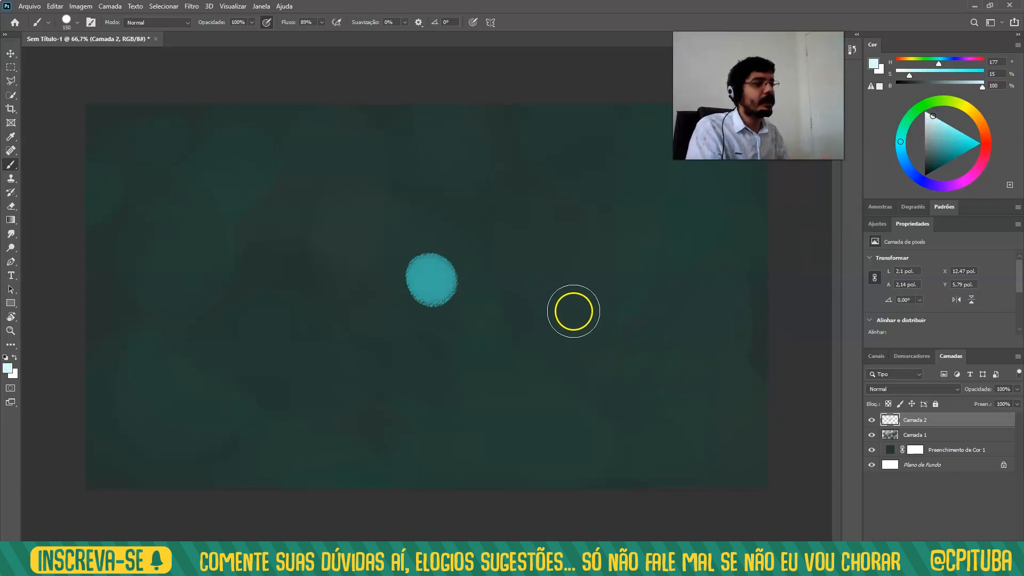
{"action": "left_click", "coordinate": [427, 280]}
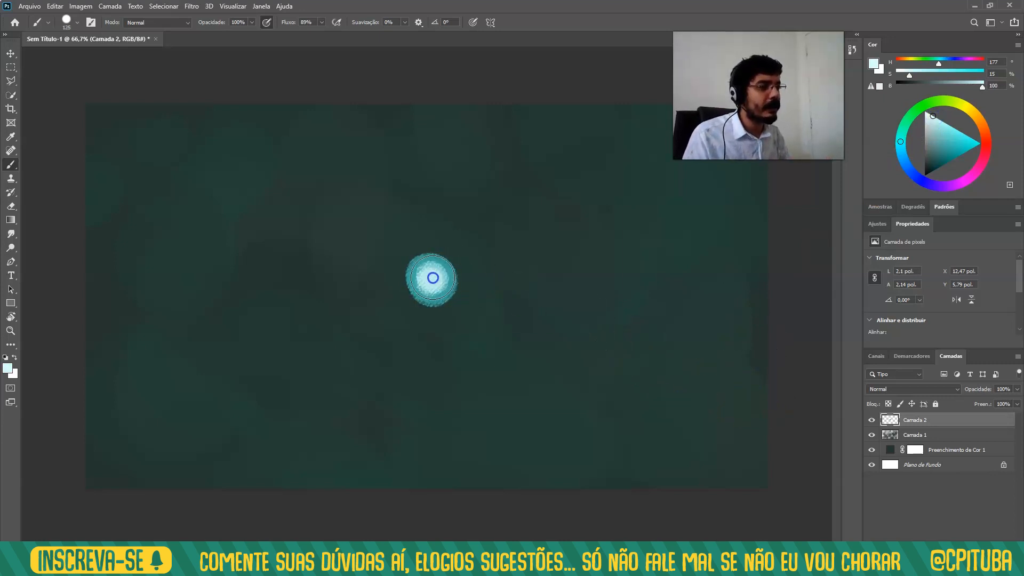
Undock the Cor panel and float it over the canvas beside the teal circle.
{"action": "left_click_drag", "start_coordinate": [881, 49], "coordinate": [589, 210]}
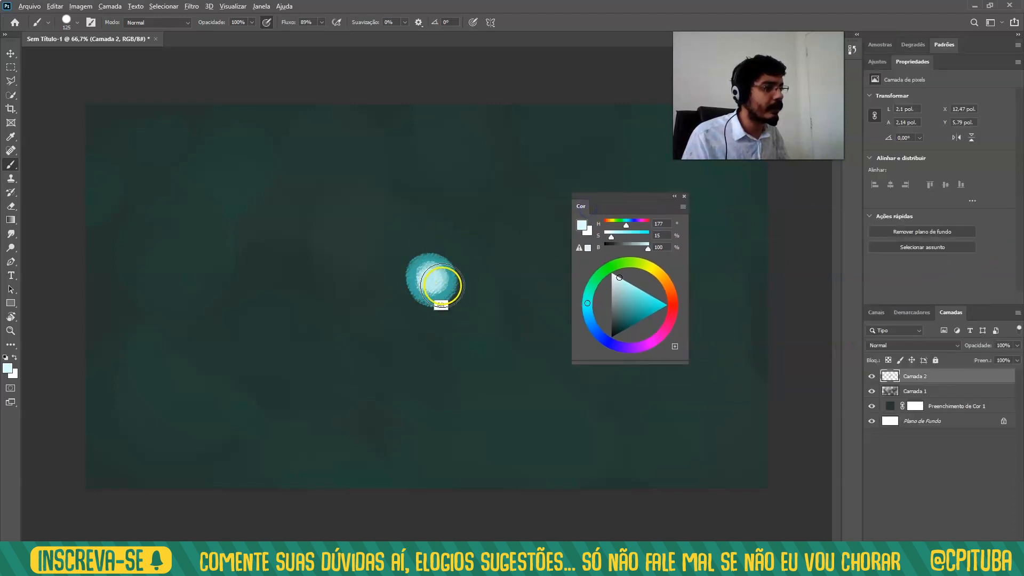
Blend mid-tones around the highlight and add a darker teal ring (H 177, S 65, B 66), widening the spot to about 3.1 inches.
{"action": "left_click", "coordinate": [630, 291]}
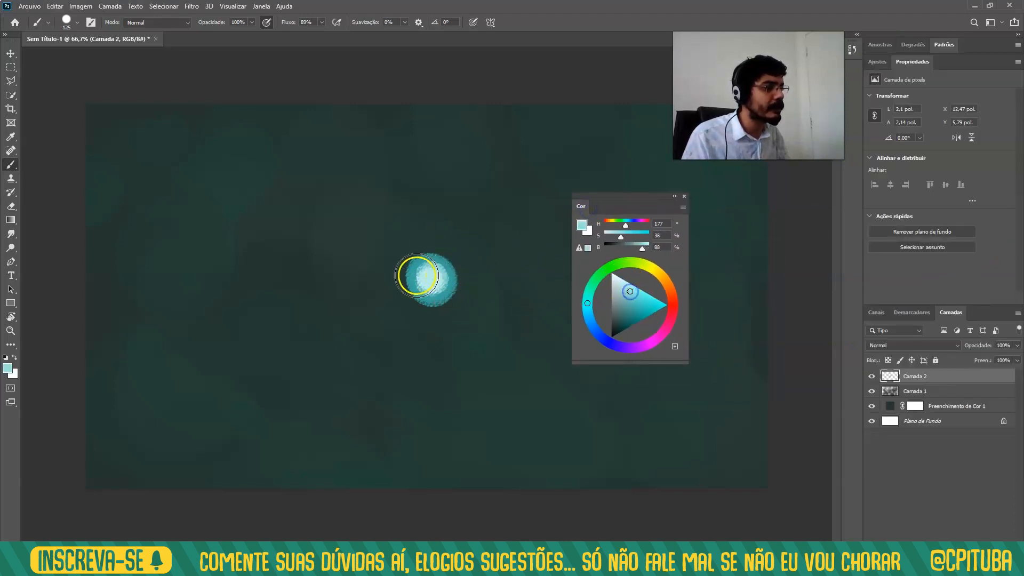
{"action": "mouse_move", "coordinate": [417, 277]}
{"action": "left_mouse_down"}
{"action": "mouse_move", "coordinate": [459, 271]}
{"action": "mouse_move", "coordinate": [430, 315]}
{"action": "left_mouse_up"}
{"action": "left_click", "coordinate": [445, 286], "text": "alt"}
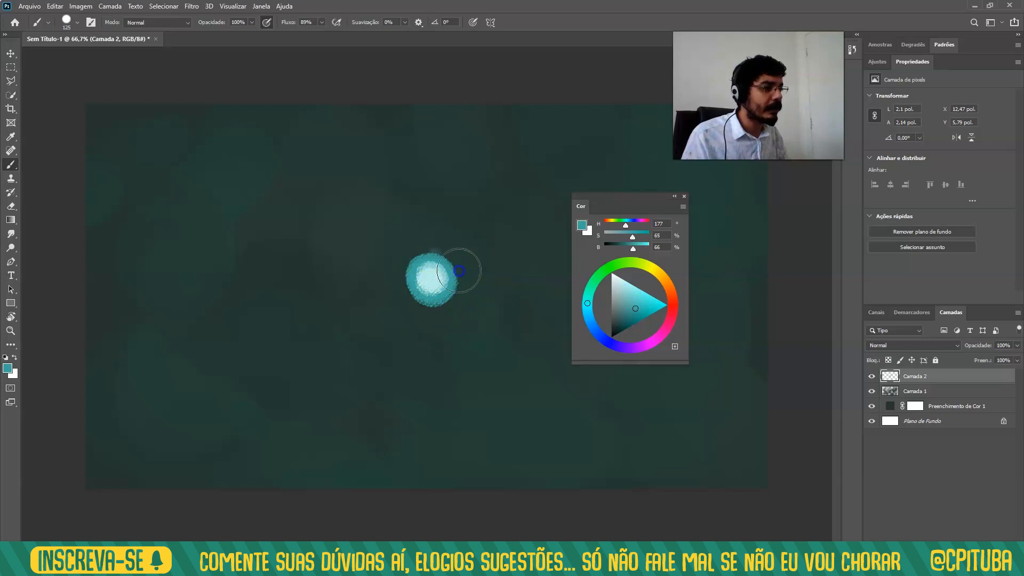
{"action": "mouse_move", "coordinate": [411, 275]}
{"action": "left_mouse_down"}
{"action": "mouse_move", "coordinate": [469, 280]}
{"action": "mouse_move", "coordinate": [439, 254]}
{"action": "mouse_move", "coordinate": [411, 302]}
{"action": "mouse_move", "coordinate": [462, 291]}
{"action": "left_mouse_up"}
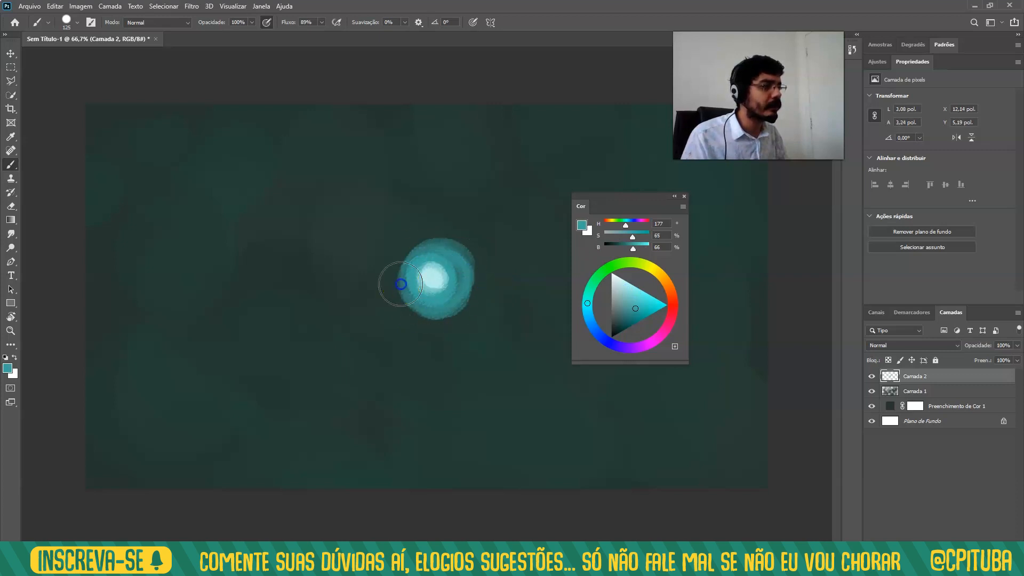
Paint a more saturated cyan ring between the pale highlight and the darker teal edge of the spot.
{"action": "left_click", "coordinate": [646, 296]}
{"action": "left_click_drag", "start_coordinate": [419, 282], "coordinate": [432, 258]}
{"action": "key", "text": "ctrl+z"}
{"action": "left_click_drag", "start_coordinate": [645, 311], "coordinate": [659, 309]}
{"action": "mouse_move", "coordinate": [451, 280]}
{"action": "left_mouse_down"}
{"action": "mouse_move", "coordinate": [428, 292]}
{"action": "mouse_move", "coordinate": [442, 273]}
{"action": "mouse_move", "coordinate": [415, 265]}
{"action": "mouse_move", "coordinate": [452, 285]}
{"action": "mouse_move", "coordinate": [419, 273]}
{"action": "mouse_move", "coordinate": [440, 283]}
{"action": "left_mouse_up"}
Enlarge the spot's central highlight with a 70 px brush, using the pale cyan sampled from it (H 177, S 22, B 93).
{"action": "left_click", "coordinate": [432, 275], "text": "alt"}
{"action": "key", "text": "bracketleft"}
{"action": "key", "text": "bracketleft"}
{"action": "key", "text": "bracketleft"}
{"action": "key", "text": "bracketleft"}
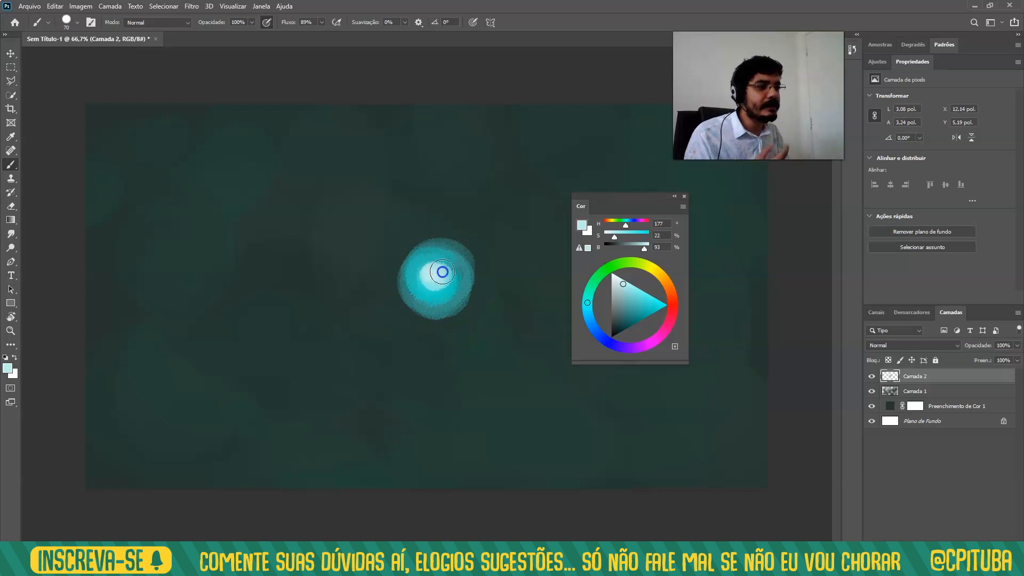
{"action": "left_click", "coordinate": [442, 283]}
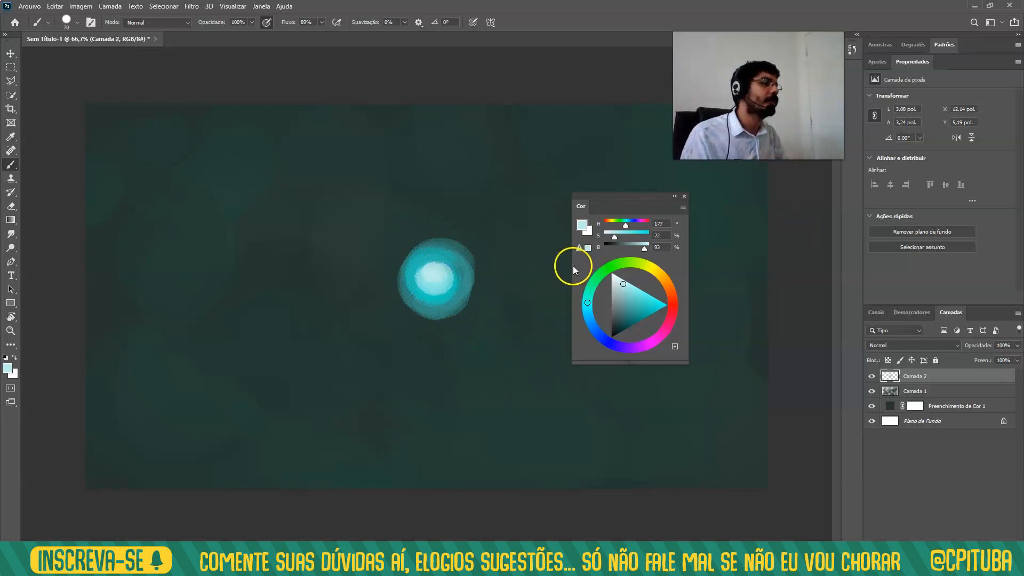
Undo the highlight and blending strokes back to the plain teal circle.
{"action": "key", "text": "ctrl+z"}
{"action": "key", "text": "ctrl+z"}
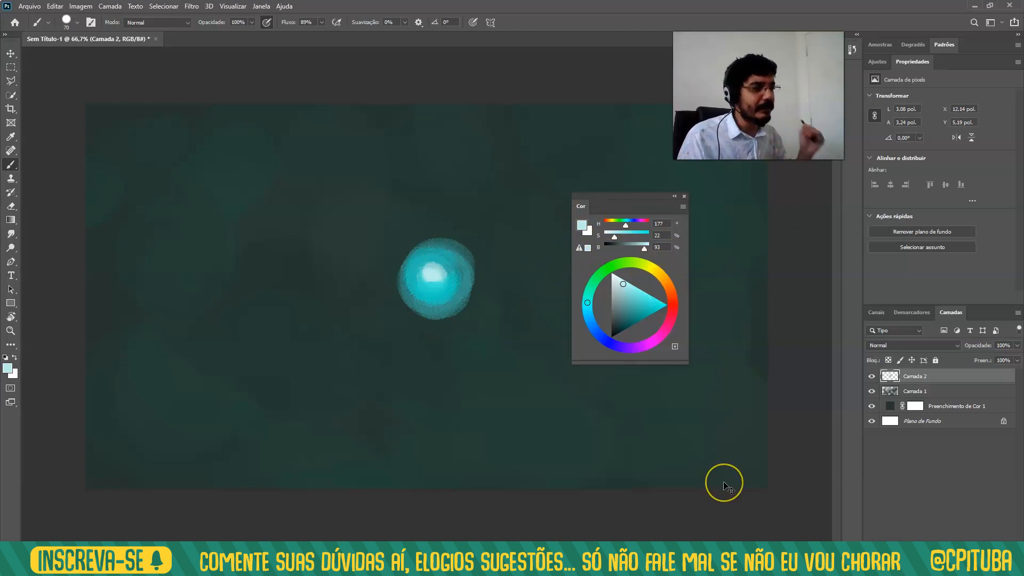
{"action": "key", "text": "ctrl+z"}
{"action": "key", "text": "ctrl+z"}
{"action": "key", "text": "ctrl+z"}
{"action": "key", "text": "ctrl+z"}
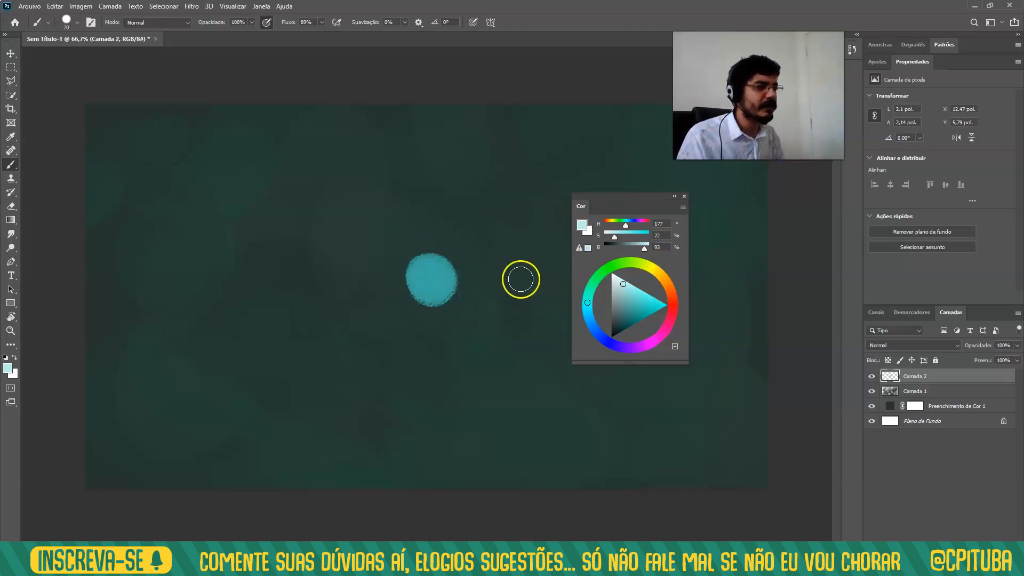
Switch to the "Redondo macio - opacidade de pressão" brush and set its size to 400 px.
{"action": "right_click", "coordinate": [456, 293]}
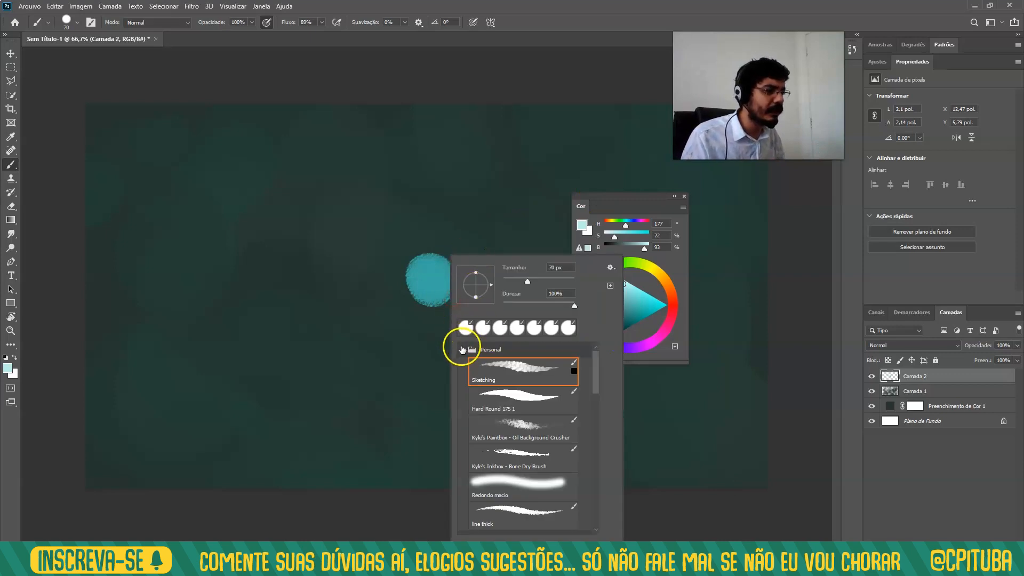
{"action": "left_click_drag", "start_coordinate": [596, 376], "coordinate": [596, 408]}
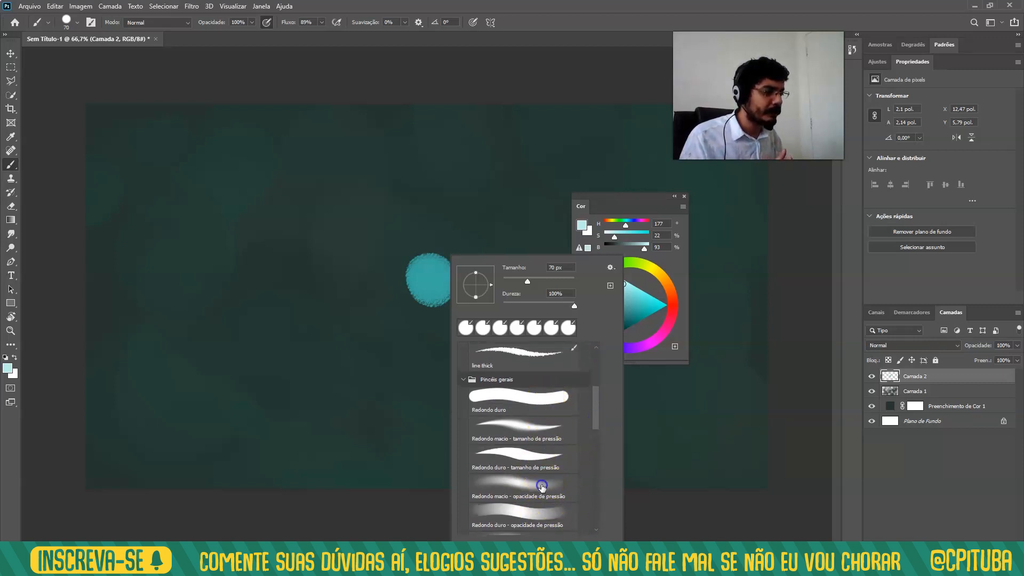
{"action": "left_click_drag", "start_coordinate": [511, 306], "coordinate": [502, 307]}
{"action": "left_click", "coordinate": [527, 236]}
{"action": "key", "text": "ctrl+z"}
{"action": "key", "text": "bracketright"}
{"action": "key", "text": "bracketright"}
{"action": "key", "text": "bracketright"}
{"action": "key", "text": "bracketright"}
{"action": "key", "text": "bracketright"}
{"action": "key", "text": "bracketright"}
{"action": "key", "text": "bracketright"}
{"action": "key", "text": "bracketright"}
{"action": "key", "text": "bracketright"}
{"action": "key", "text": "bracketright"}
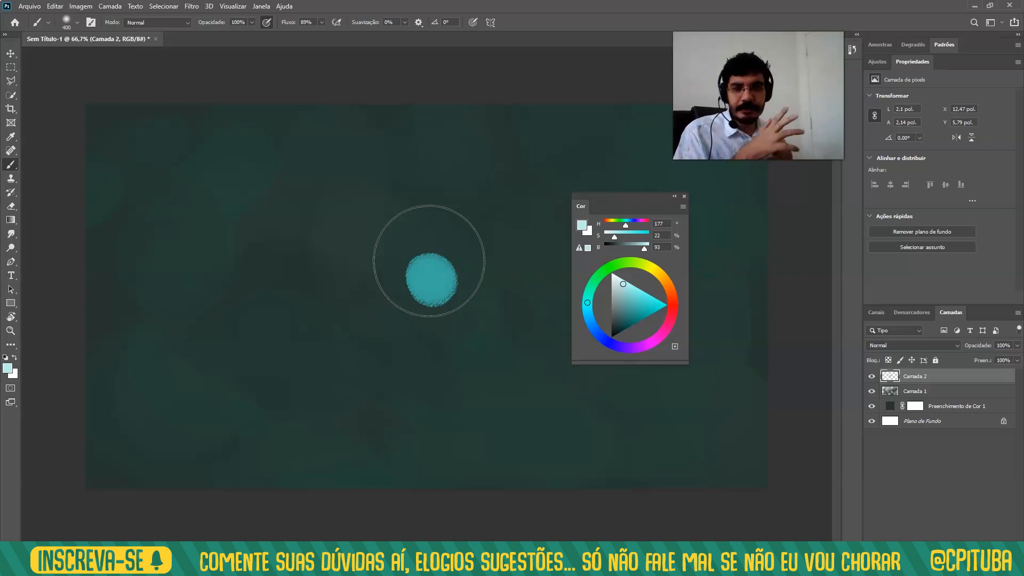
Float the Camadas panel over the canvas and add a layer above Camada 2 with the Subexposição de Cores blend mode.
{"action": "left_click_drag", "start_coordinate": [951, 313], "coordinate": [194, 204]}
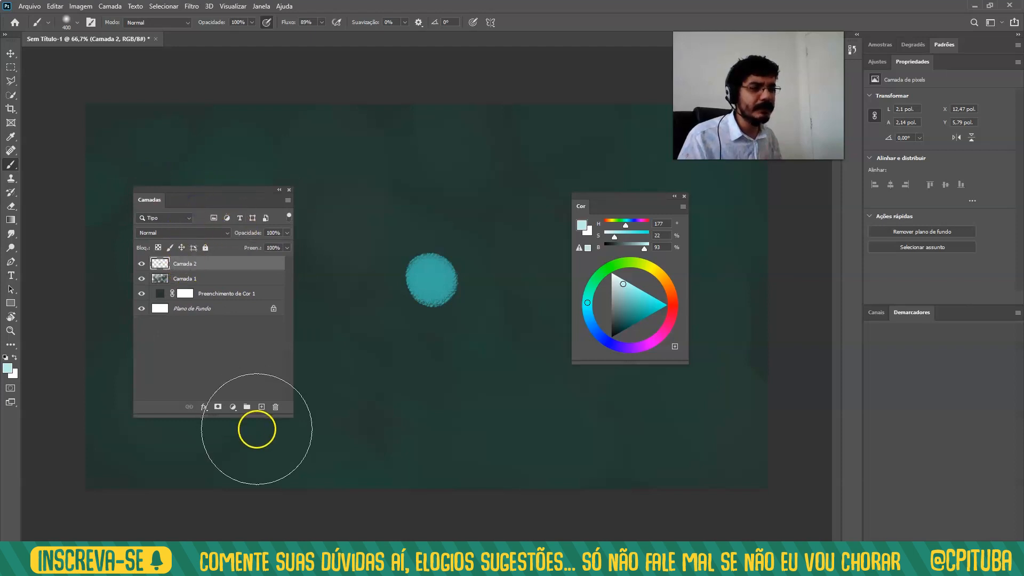
{"action": "left_click", "coordinate": [262, 407]}
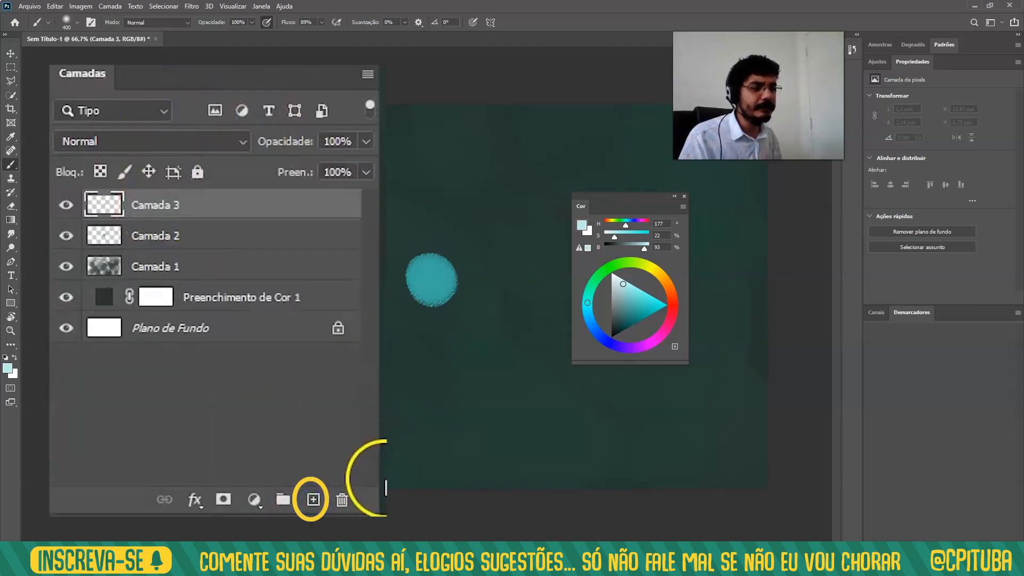
{"action": "left_click", "coordinate": [216, 140]}
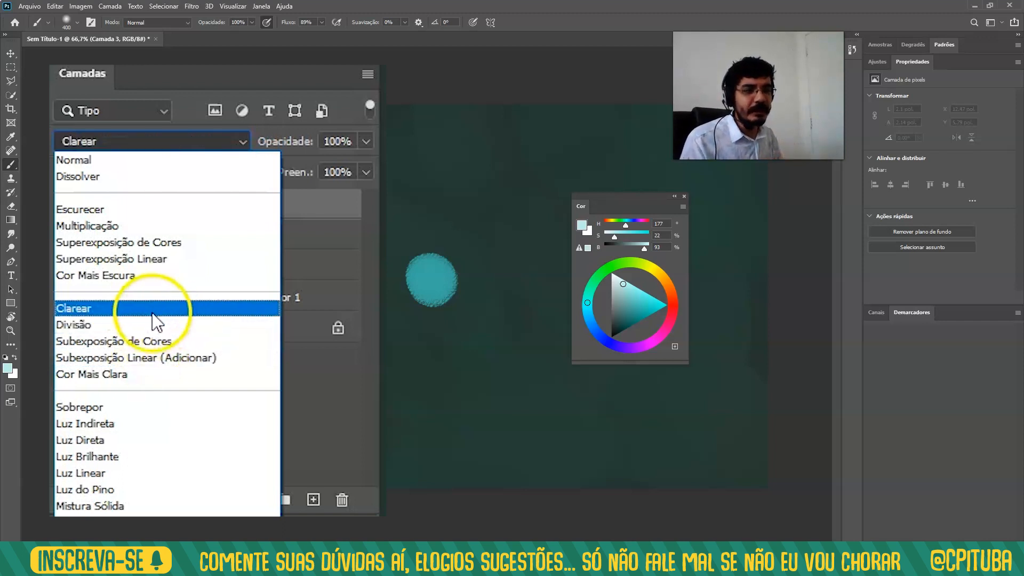
{"action": "left_click", "coordinate": [130, 344]}
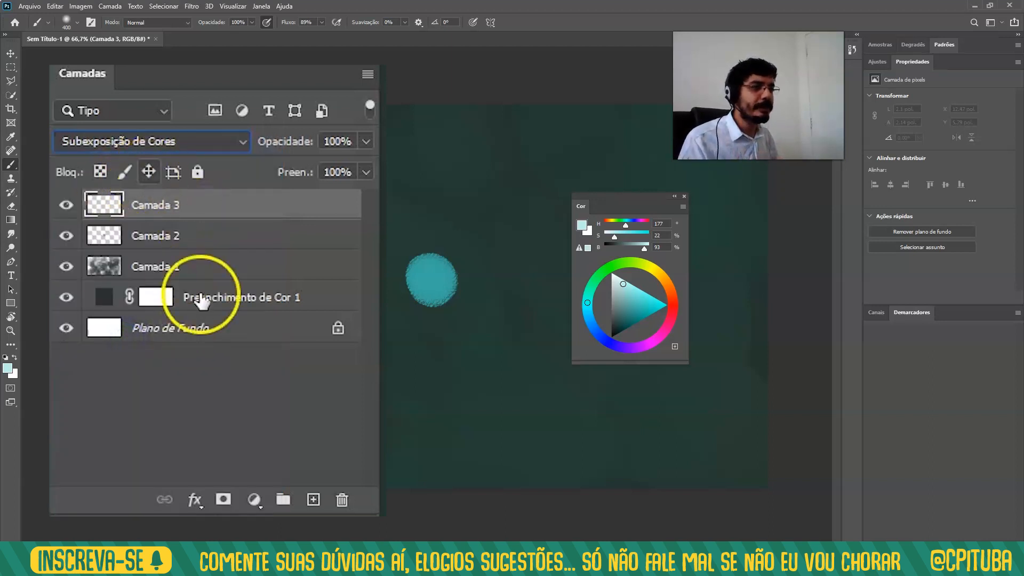
Rename the new top layer as BRILHO.
{"action": "left_click", "coordinate": [222, 203]}
{"action": "left_click", "coordinate": [159, 202]}
{"action": "double_click", "coordinate": [160, 204]}
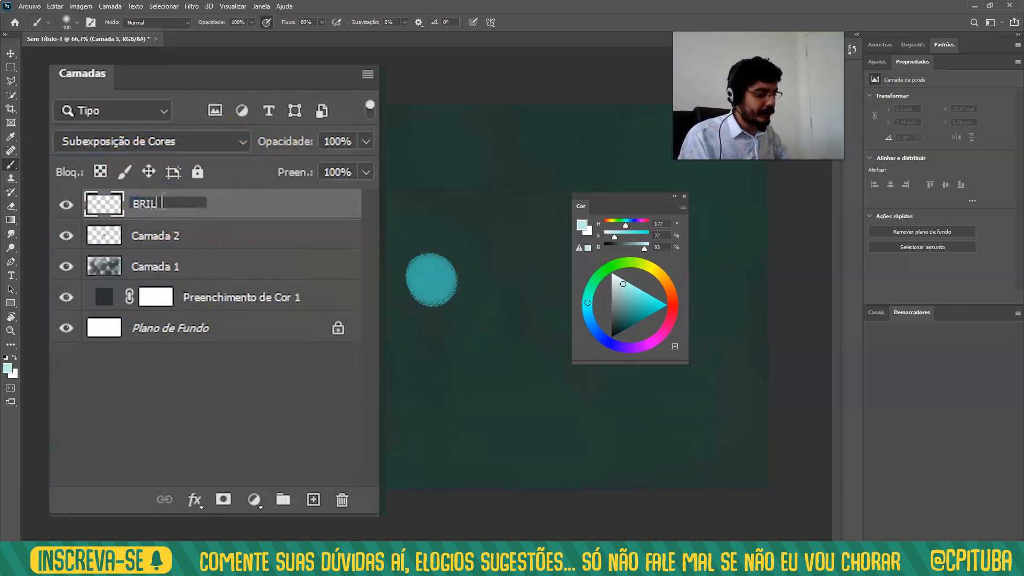
{"action": "key", "text": "Return"}
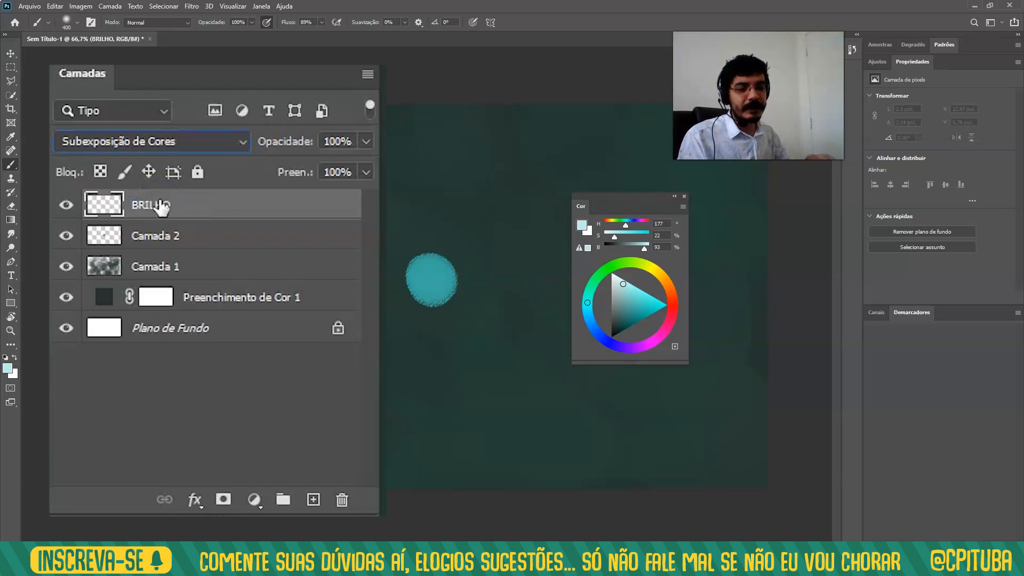
Try a soft glow over the teal circle in very light cyan (H 177, S 13, B 100), and undo it.
{"action": "left_click", "coordinate": [627, 292]}
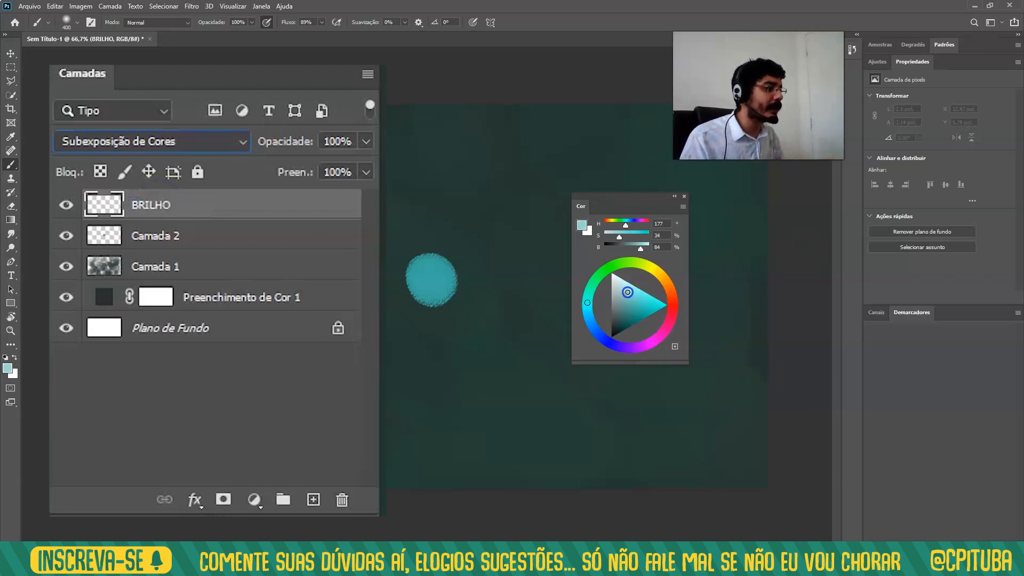
{"action": "left_click_drag", "start_coordinate": [634, 298], "coordinate": [628, 301]}
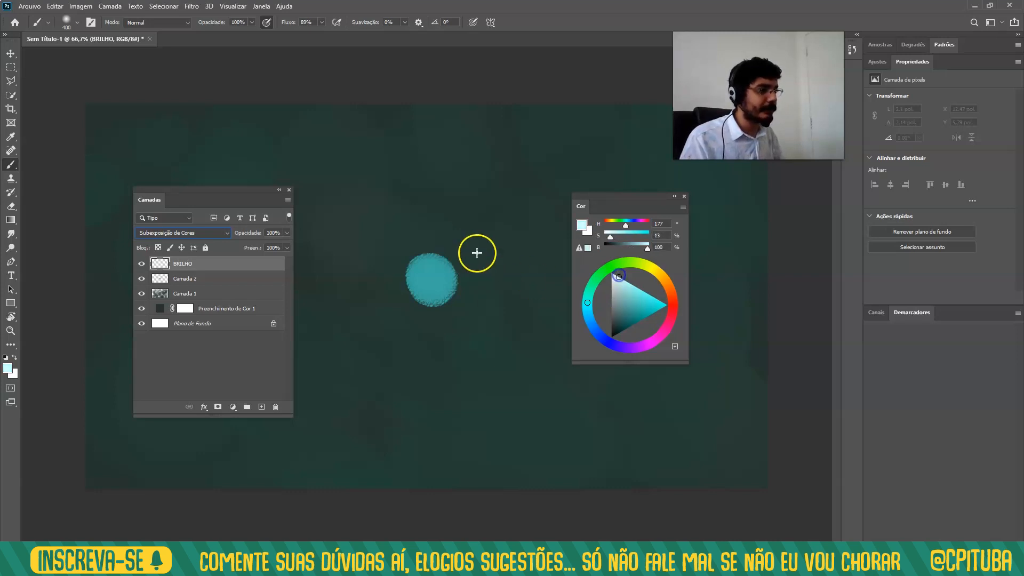
{"action": "left_click", "coordinate": [439, 270]}
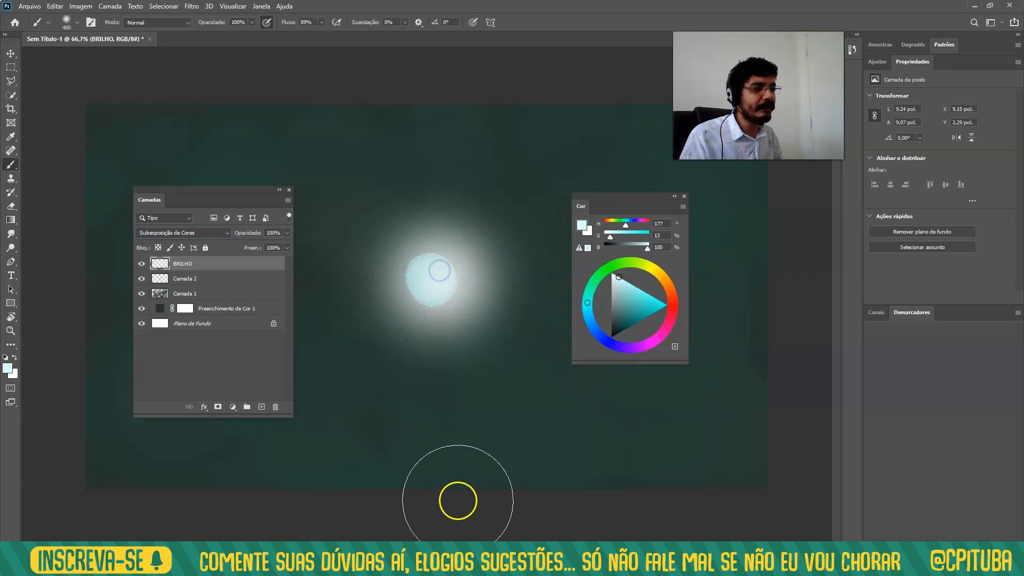
{"action": "key", "text": "ctrl+z"}
Build up a soft glow about 9.3 inches wide over the circle on BRILHO, using dark teal (H 177, S 42, B 39).
{"action": "left_click_drag", "start_coordinate": [623, 288], "coordinate": [619, 305]}
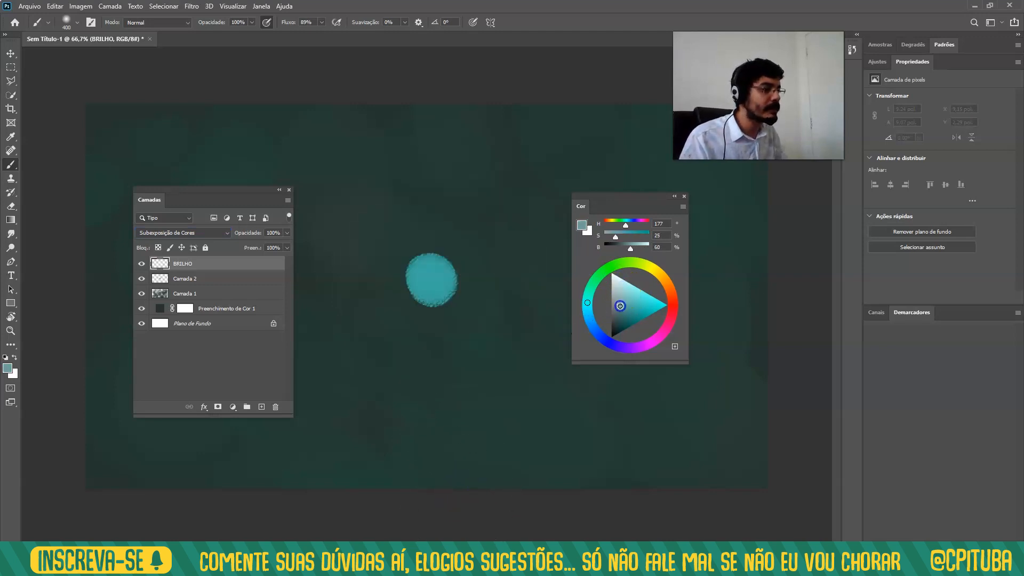
{"action": "left_click", "coordinate": [434, 286]}
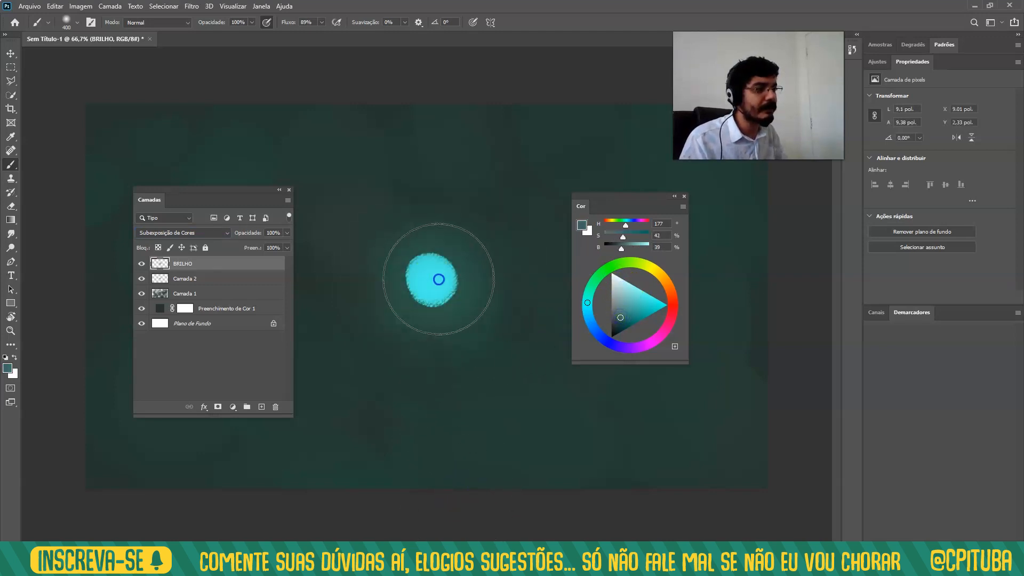
{"action": "left_click", "coordinate": [426, 274]}
{"action": "left_click", "coordinate": [430, 280]}
{"action": "left_click", "coordinate": [432, 280]}
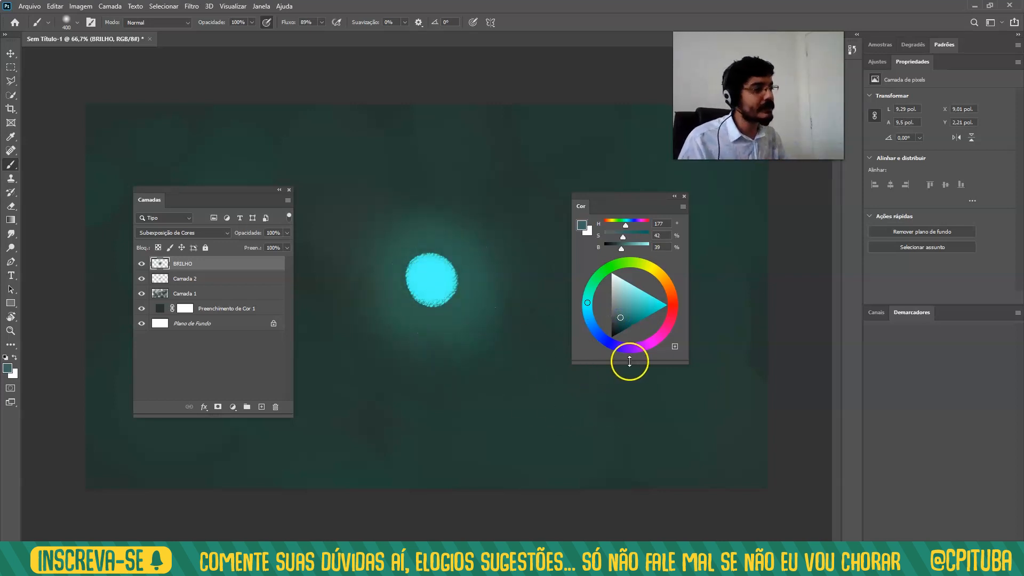
Reduce the soft brush to 175 px and brighten the glow close around the circle with medium teal (H 177, S 45, B 57).
{"action": "key", "text": "bracketleft"}
{"action": "key", "text": "bracketleft"}
{"action": "key", "text": "bracketleft"}
{"action": "key", "text": "bracketleft"}
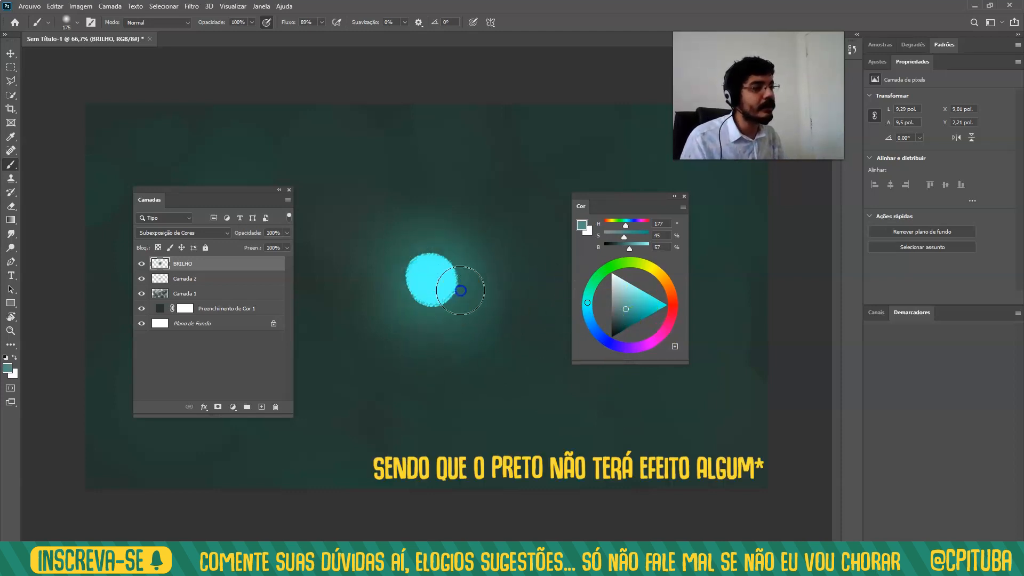
Widen the glow around the circle to about 13.7 inches with a 600 px soft brush in bright cyan (H 177, S 71, B 87).
{"action": "left_click_drag", "start_coordinate": [631, 306], "coordinate": [645, 302]}
{"action": "key", "text": "bracketright"}
{"action": "key", "text": "bracketright"}
{"action": "key", "text": "bracketright"}
{"action": "key", "text": "bracketright"}
{"action": "key", "text": "bracketright"}
{"action": "key", "text": "bracketright"}
{"action": "left_click", "coordinate": [431, 274]}
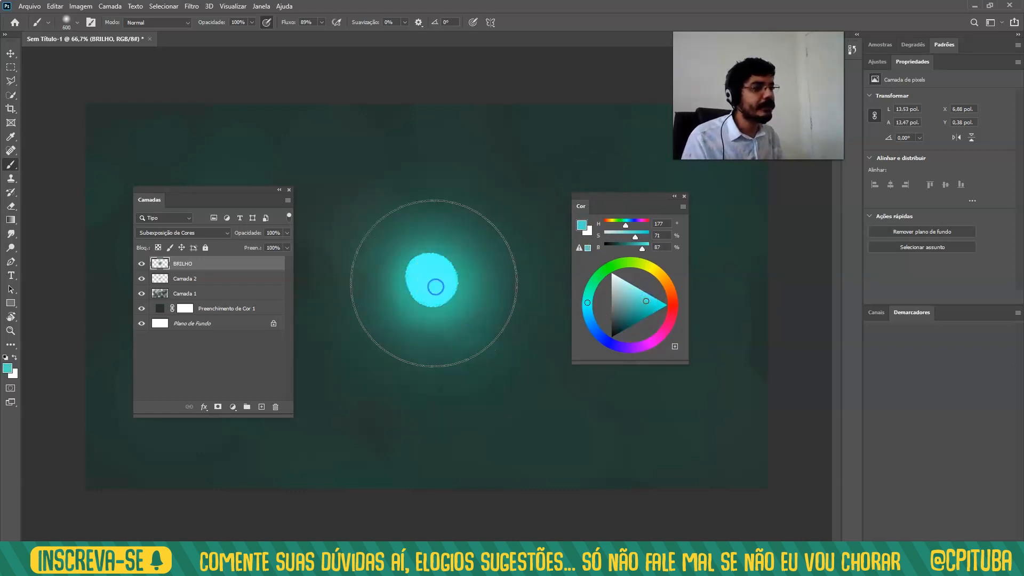
{"action": "left_click", "coordinate": [430, 283]}
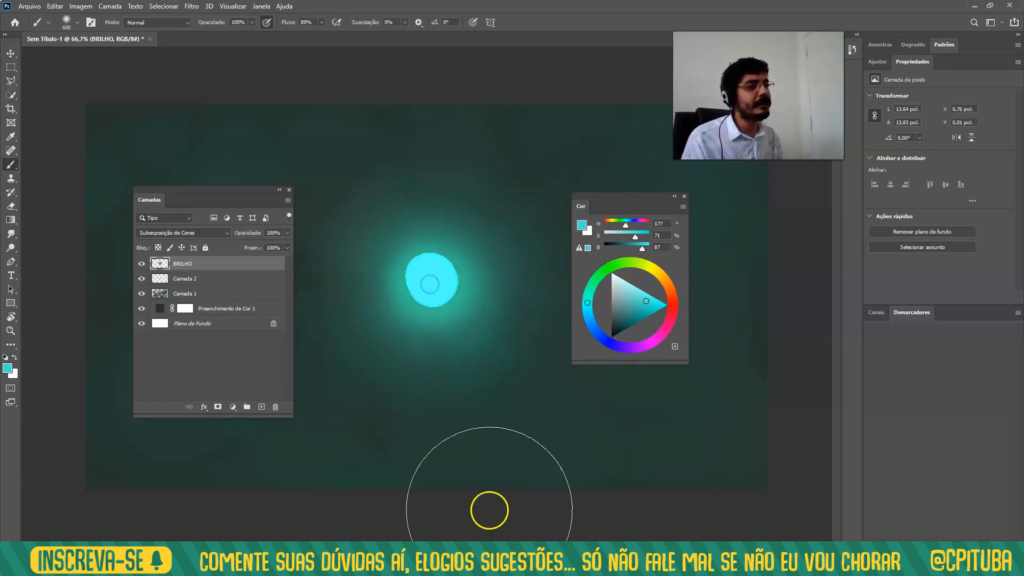
{"action": "left_click", "coordinate": [430, 263]}
{"action": "left_click", "coordinate": [430, 270]}
{"action": "left_click", "coordinate": [434, 282]}
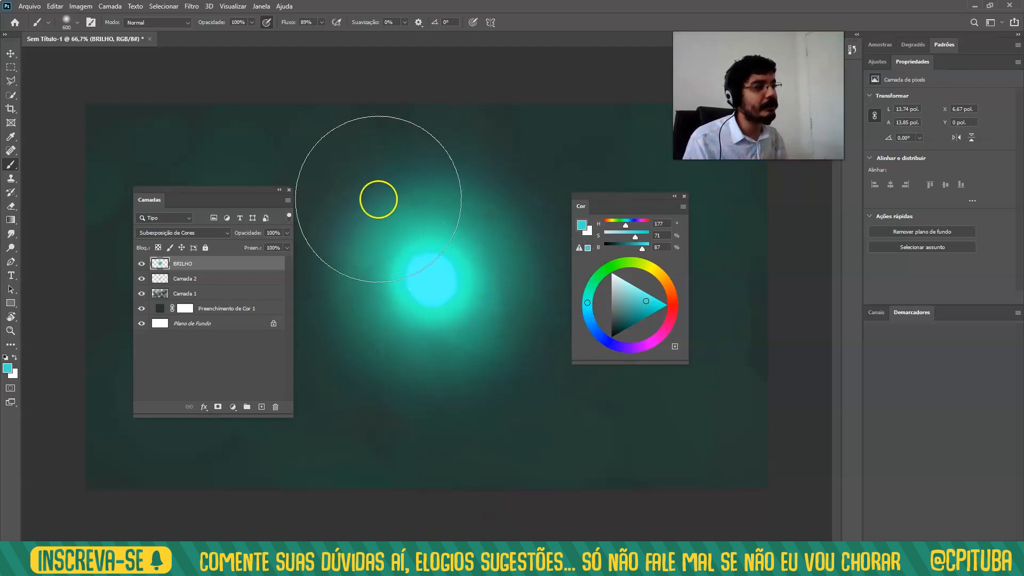
Try a bright cyan stroke beside the glow with the soft brush reduced to 200 px, and undo it.
{"action": "key", "text": "bracketleft"}
{"action": "key", "text": "bracketleft"}
{"action": "key", "text": "bracketleft"}
{"action": "key", "text": "bracketleft"}
{"action": "key", "text": "bracketleft"}
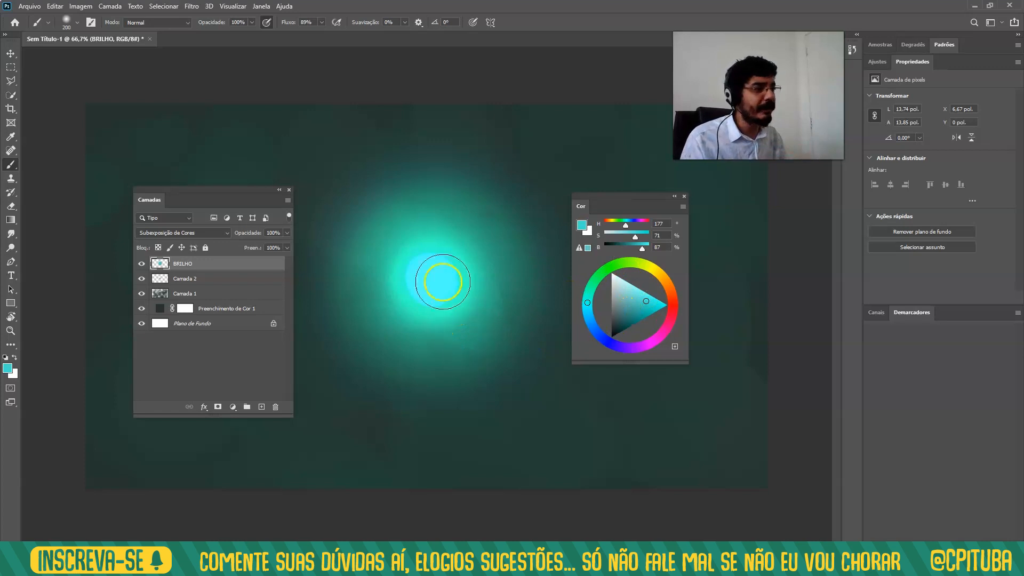
{"action": "left_click_drag", "start_coordinate": [471, 169], "coordinate": [528, 236]}
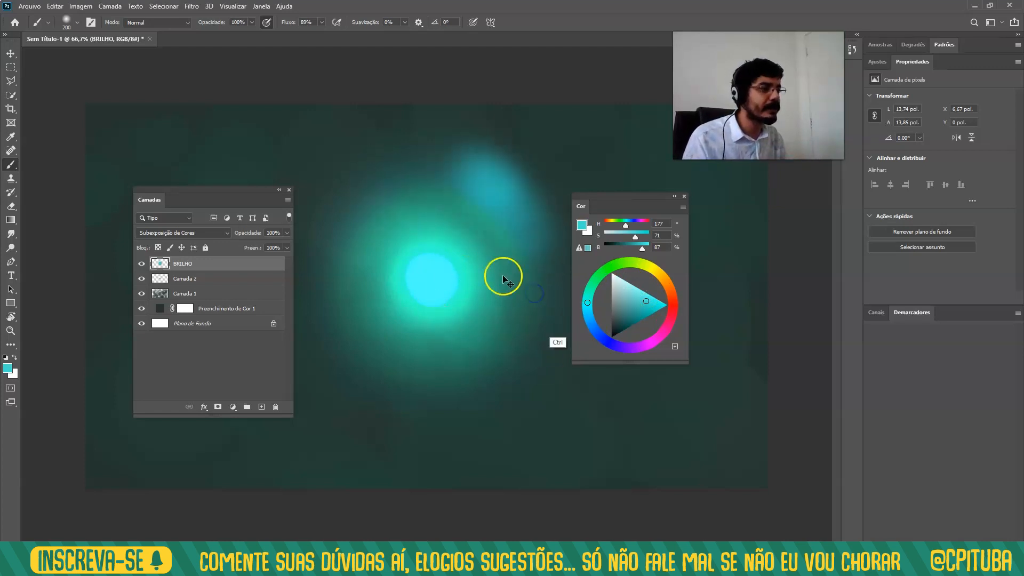
{"action": "key", "text": "ctrl+z"}
Pick dark teal (H 177, S 61, B 40) and preview Subexposição Linear (Adicionar) on BRILHO, returning to Subexposição de Cores.
{"action": "left_click", "coordinate": [631, 311]}
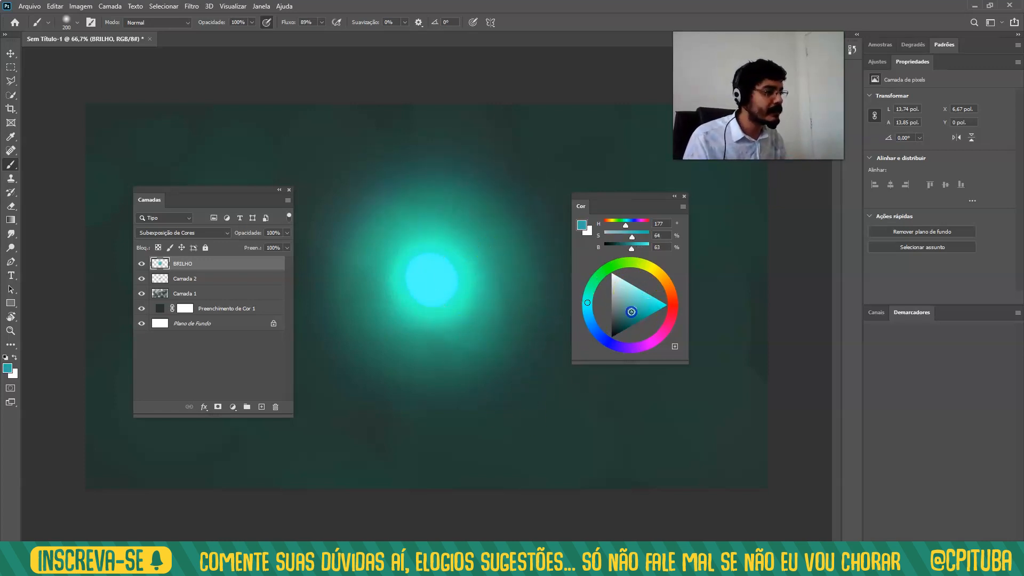
{"action": "left_click", "coordinate": [624, 318]}
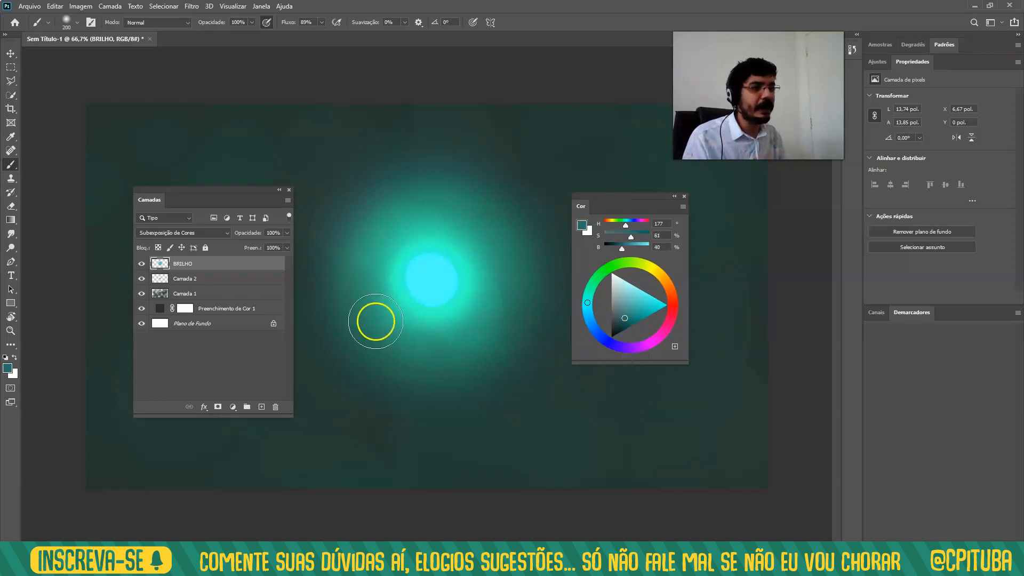
{"action": "left_click", "coordinate": [180, 233]}
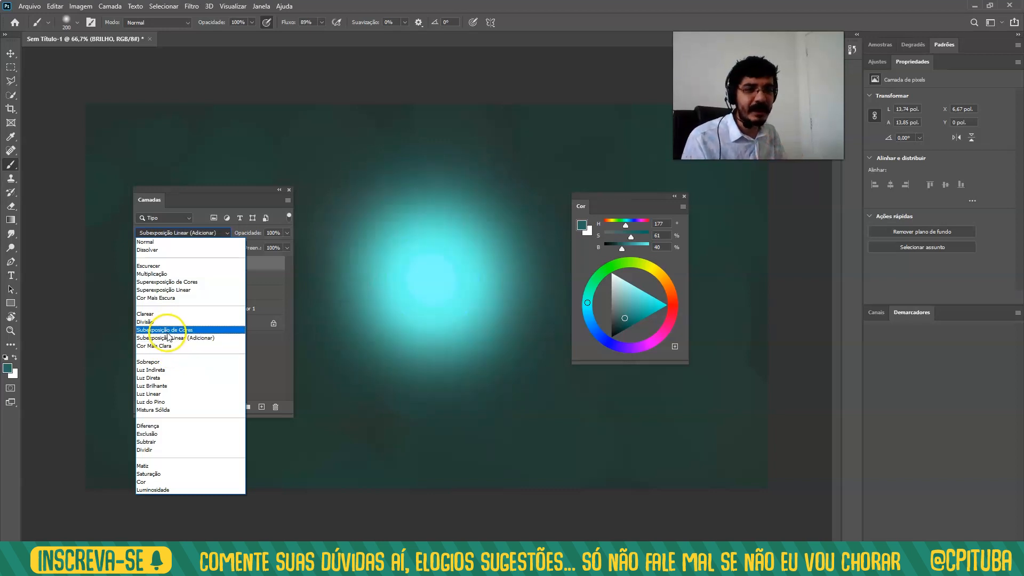
{"action": "left_click", "coordinate": [166, 330]}
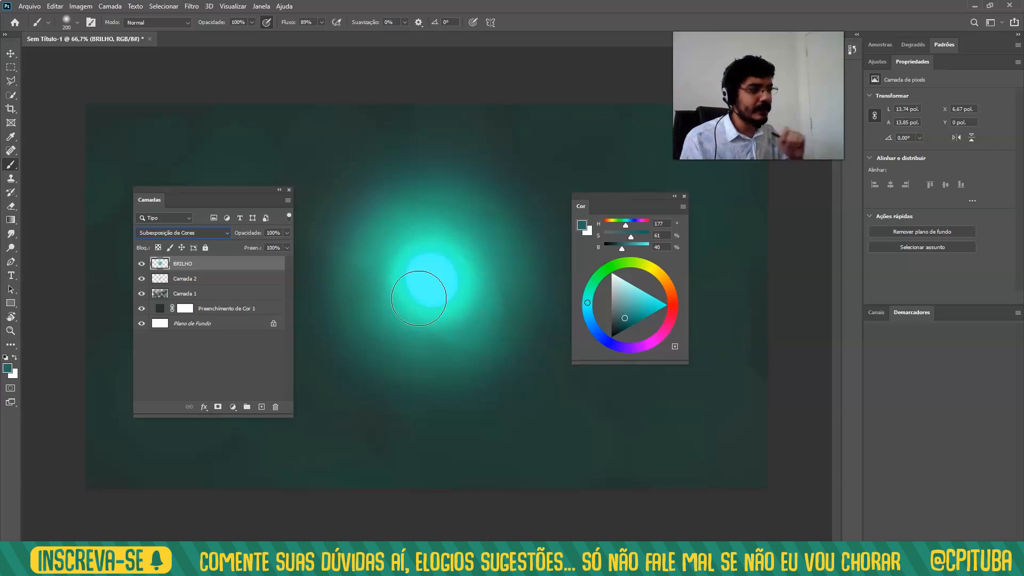
Delete the BRILHO layer and add a new empty layer above Camada 2.
{"action": "left_click_drag", "start_coordinate": [245, 262], "coordinate": [272, 403]}
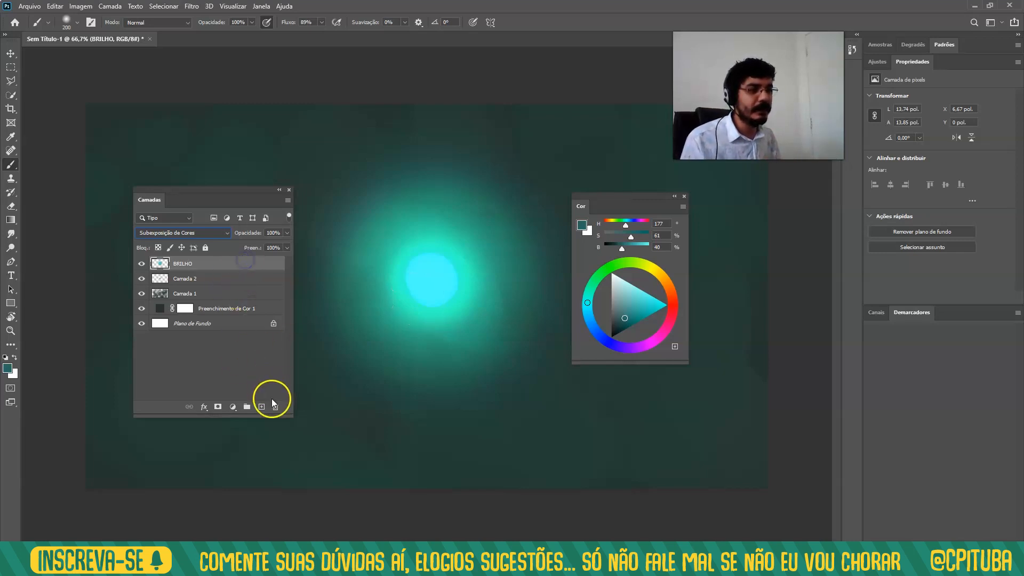
{"action": "left_click", "coordinate": [462, 208]}
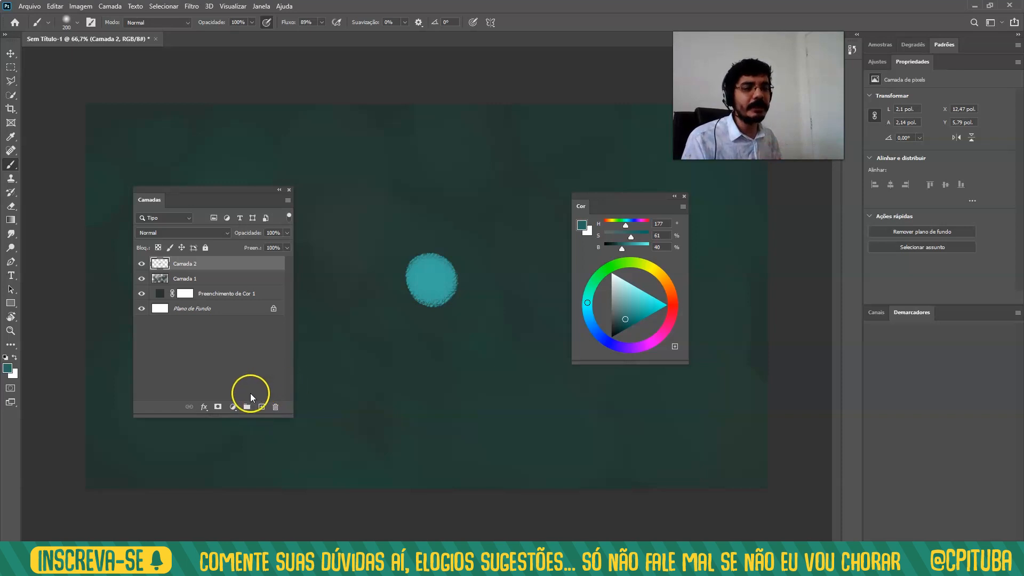
{"action": "left_click", "coordinate": [261, 406]}
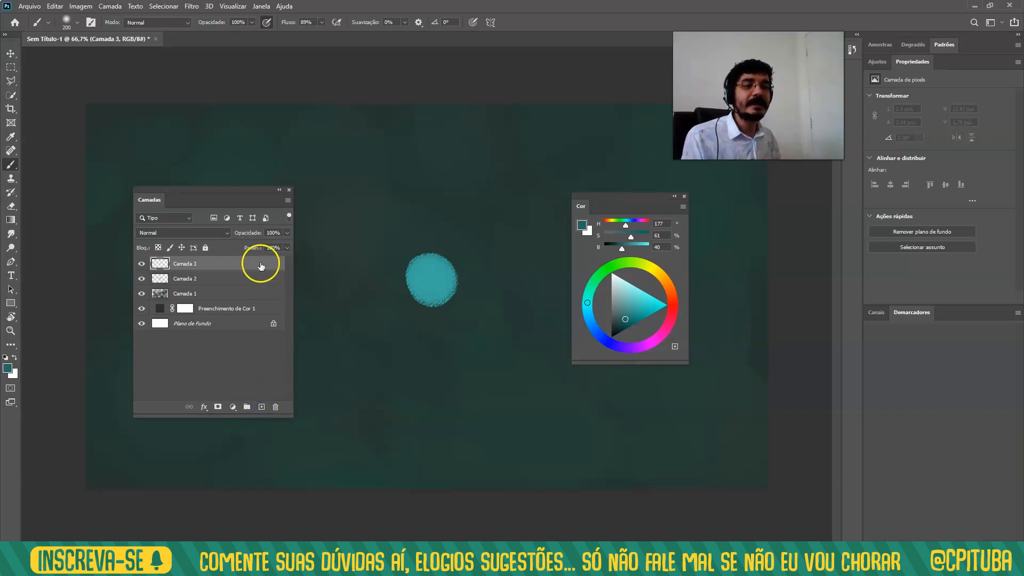
Look through the blend modes available for the new empty layer and leave it on Normal.
{"action": "left_click", "coordinate": [226, 232]}
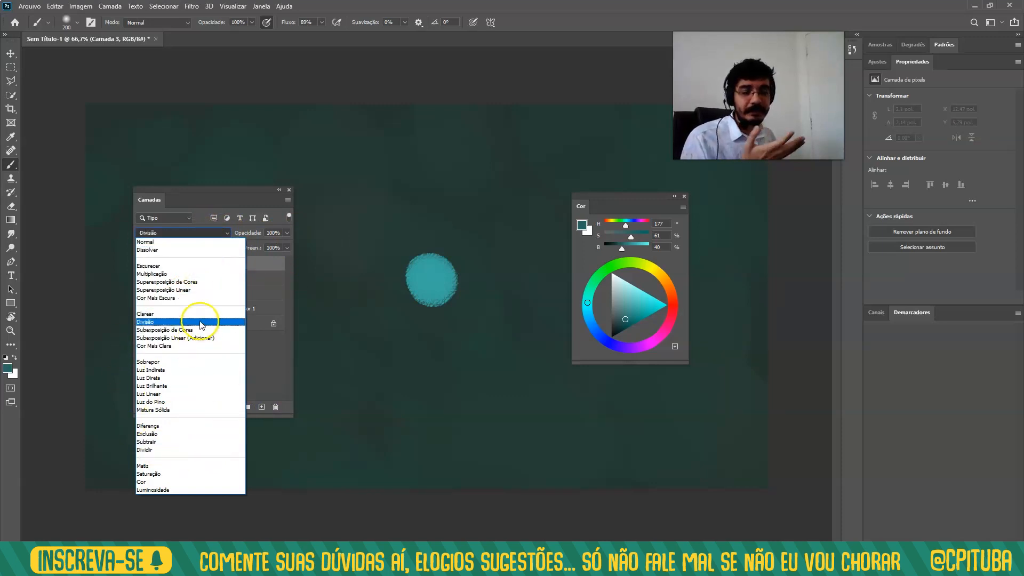
{"action": "left_click", "coordinate": [198, 232]}
{"action": "left_click", "coordinate": [199, 232]}
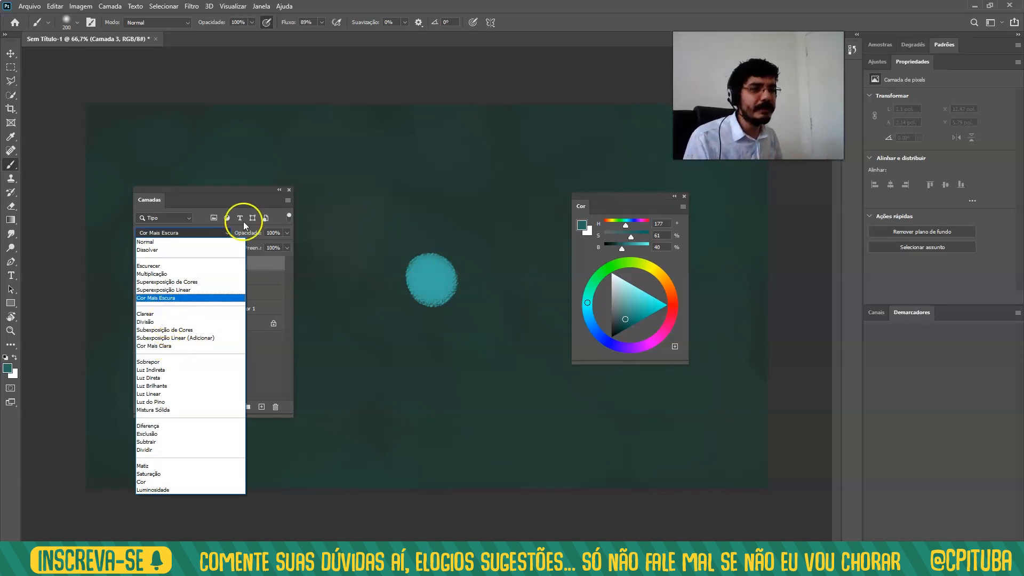
{"action": "left_click", "coordinate": [138, 241]}
Fill the new layer with a diagonal black-to-white linear gradient.
{"action": "left_click", "coordinate": [18, 220]}
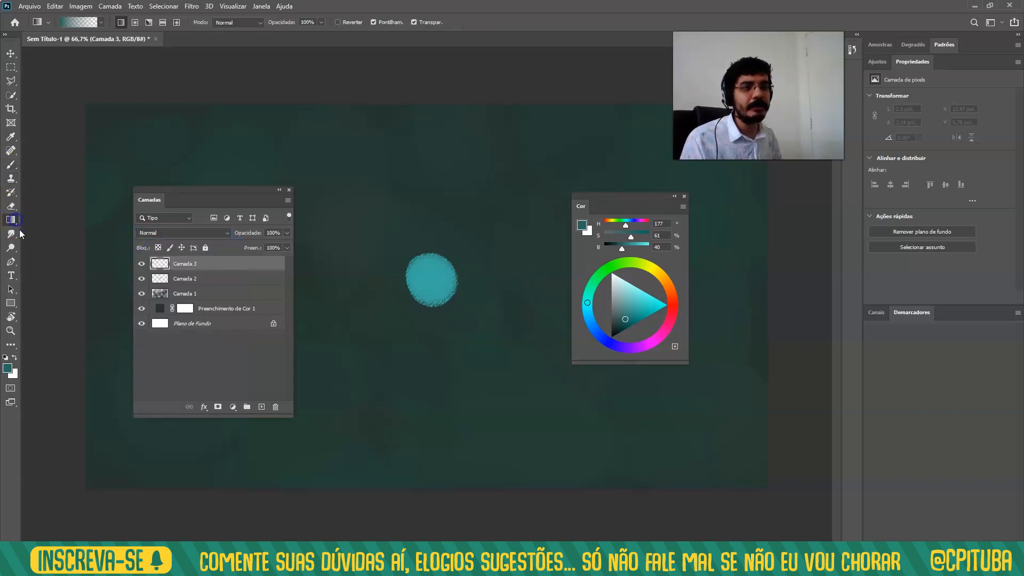
{"action": "left_click", "coordinate": [104, 21]}
{"action": "left_click", "coordinate": [61, 43]}
{"action": "left_click_drag", "start_coordinate": [367, 290], "coordinate": [577, 166]}
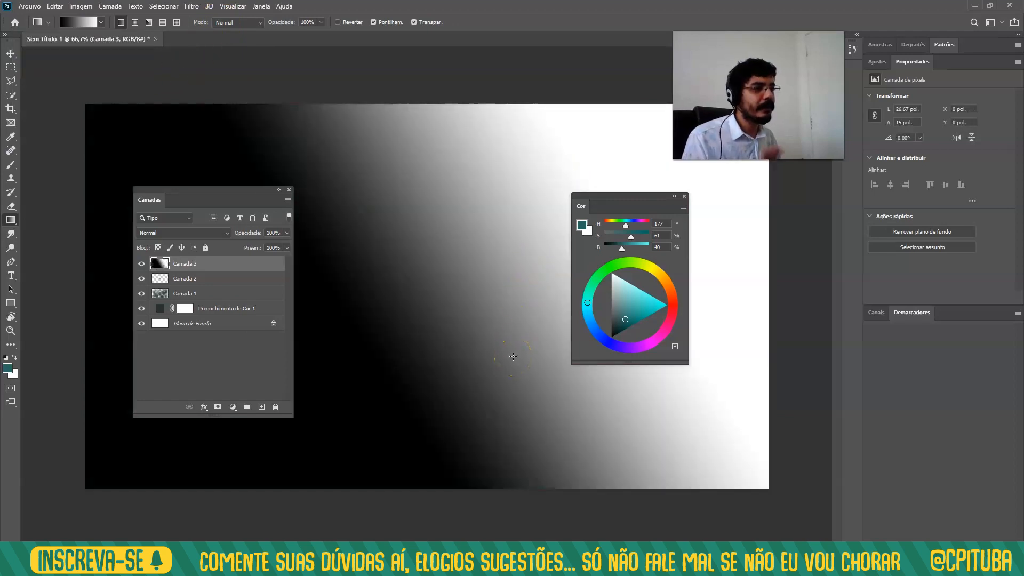
Preview the Escurecer blend mode on the gradient layer, return it to Normal, and delete the layer.
{"action": "left_click", "coordinate": [218, 233]}
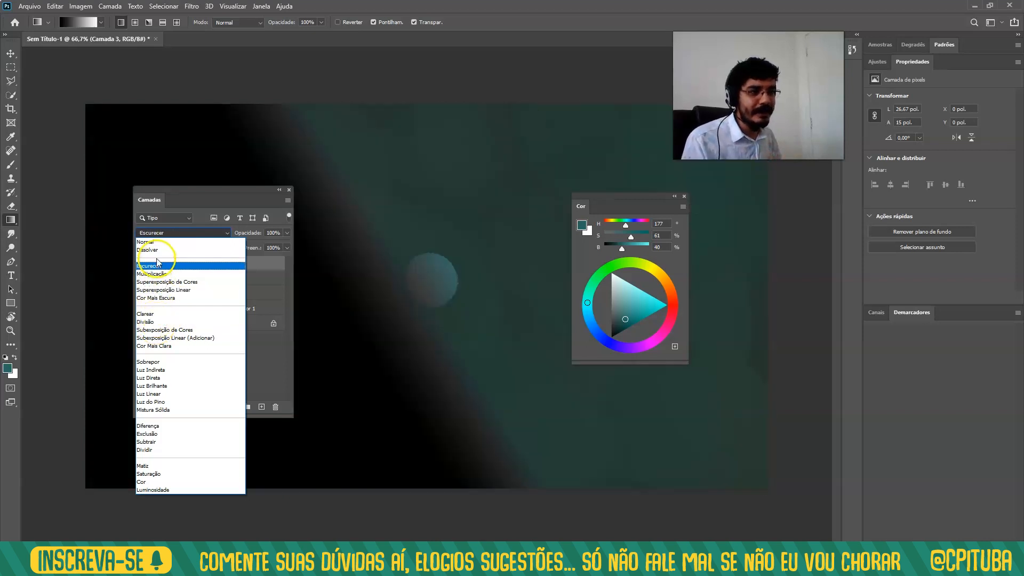
{"action": "left_click", "coordinate": [160, 241]}
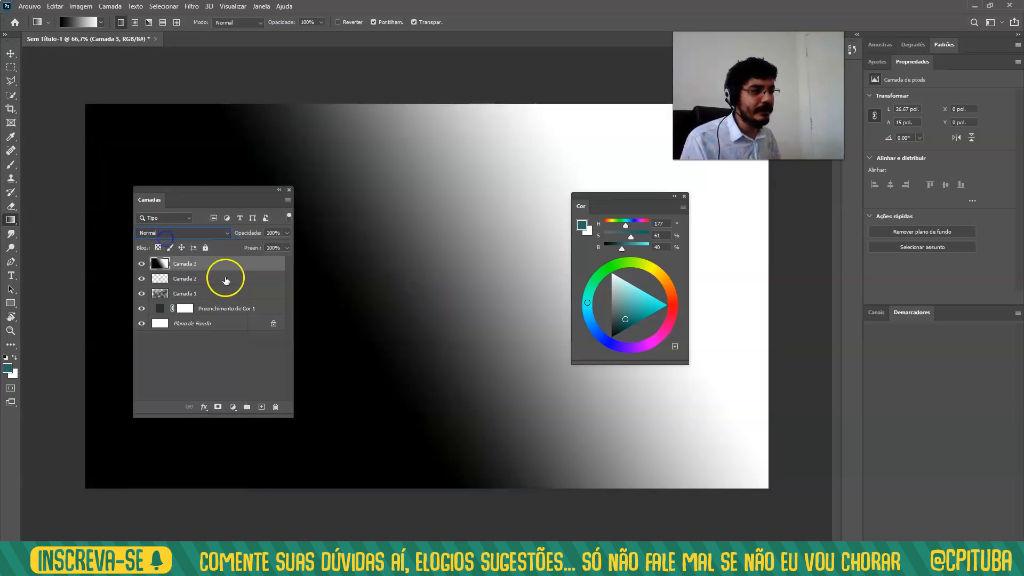
{"action": "left_click", "coordinate": [275, 406]}
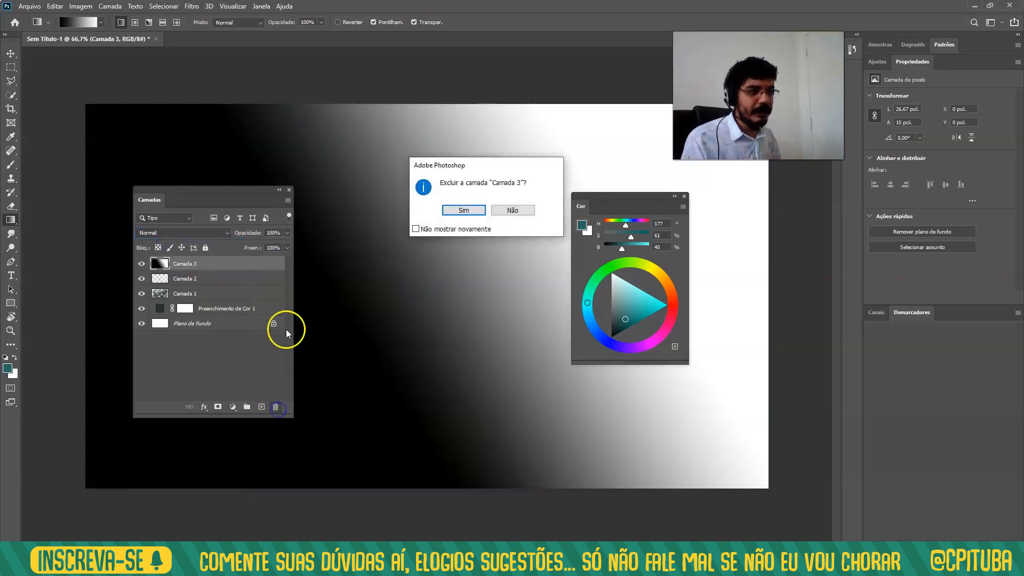
{"action": "left_click", "coordinate": [462, 210]}
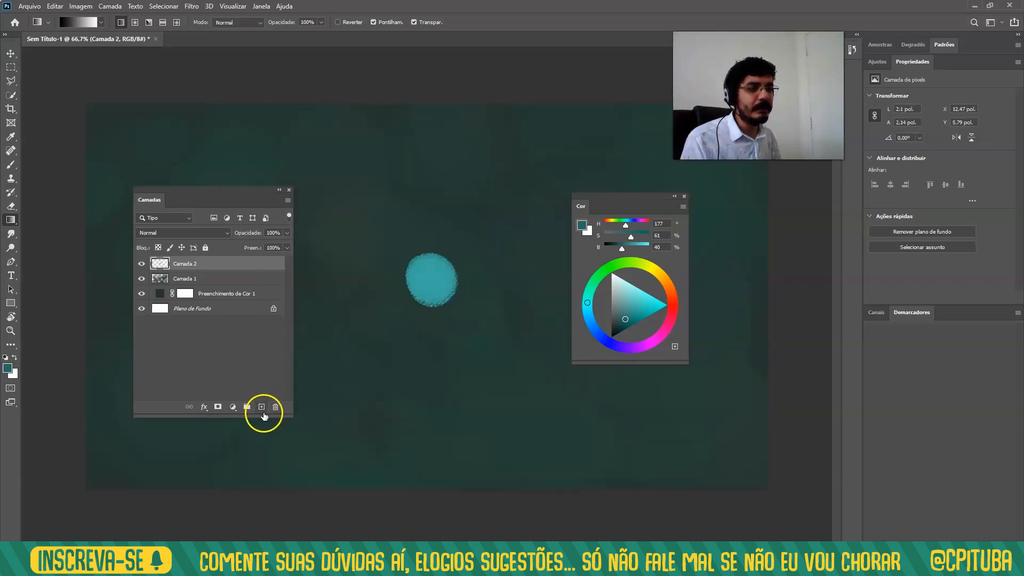
Add a new layer above Camada 2 and fill it with default black using the Paint Bucket.
{"action": "left_click", "coordinate": [261, 406]}
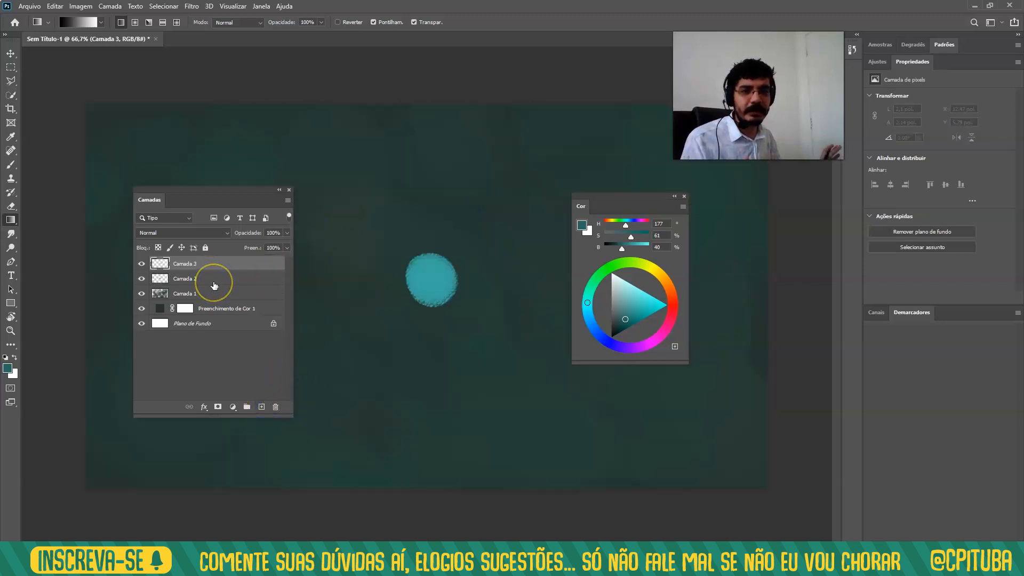
{"action": "left_click", "coordinate": [6, 358]}
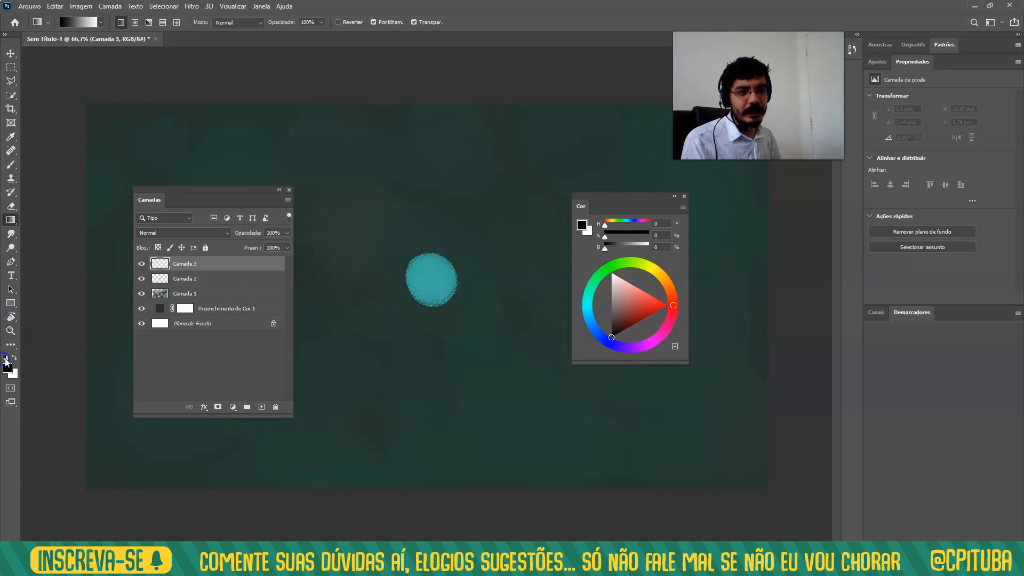
{"action": "left_click", "coordinate": [9, 220]}
{"action": "left_click", "coordinate": [43, 228]}
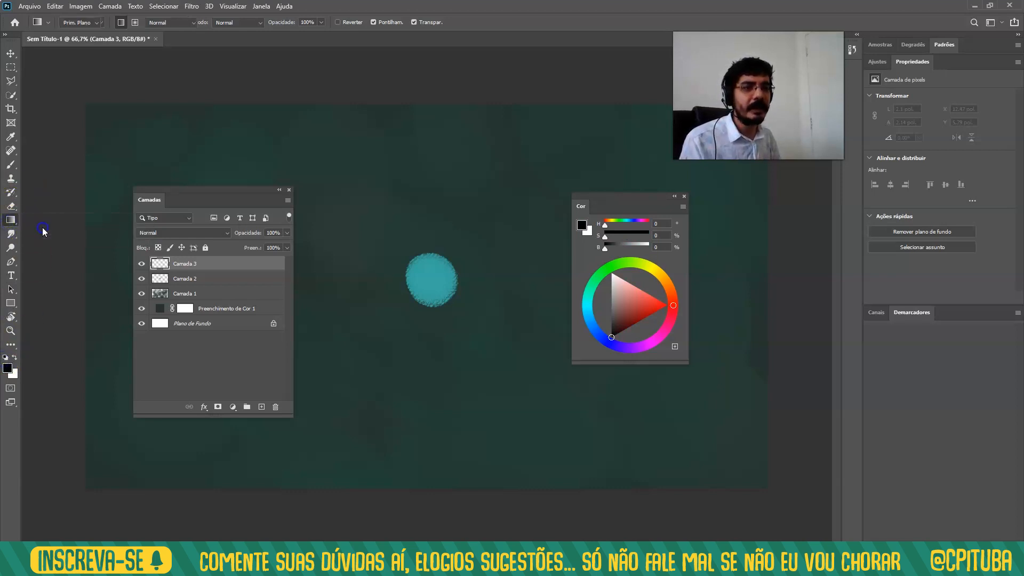
{"action": "left_click", "coordinate": [425, 337]}
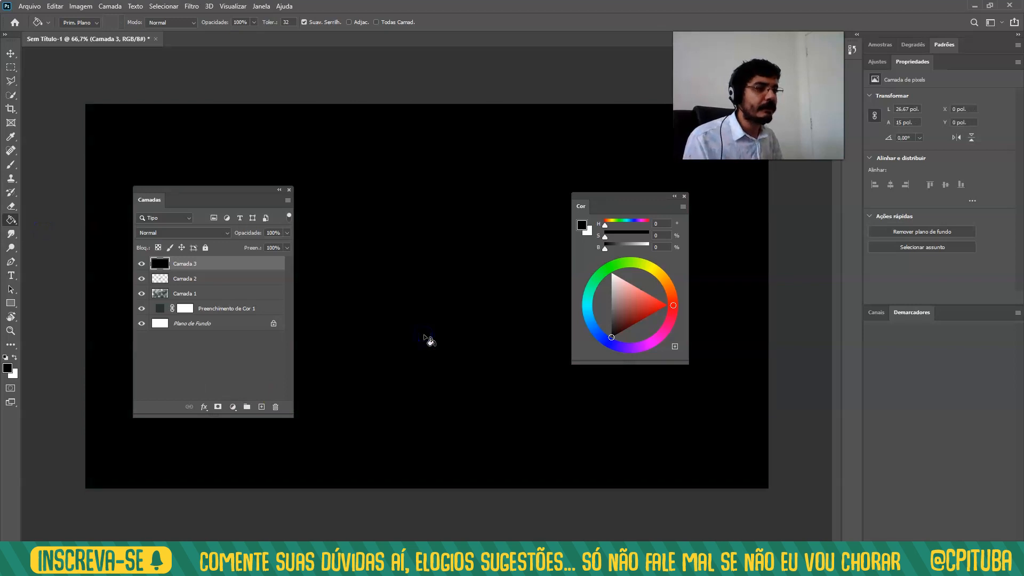
{"action": "key", "text": "ctrl+z"}
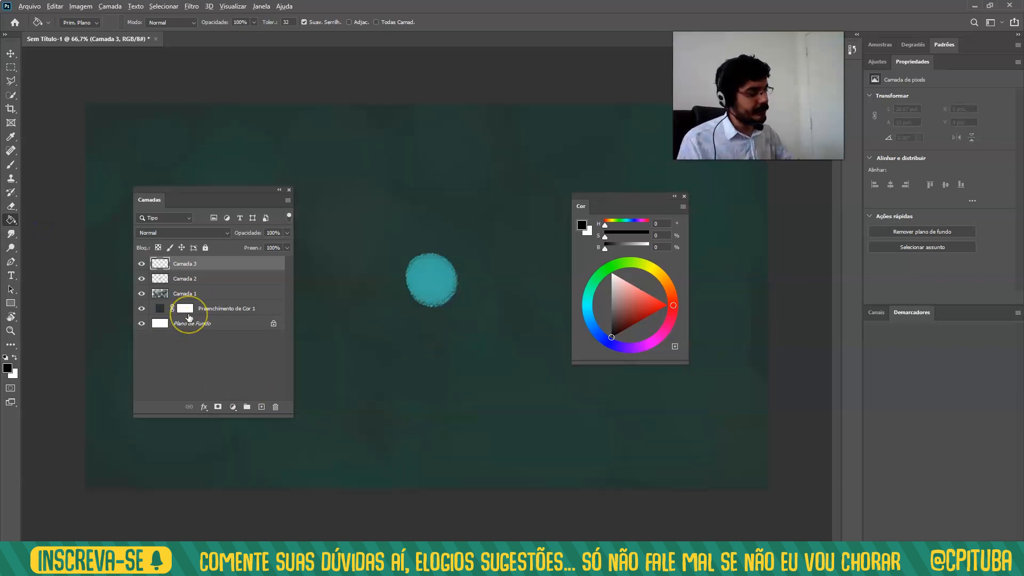
{"action": "key", "text": "ctrl+shift+z"}
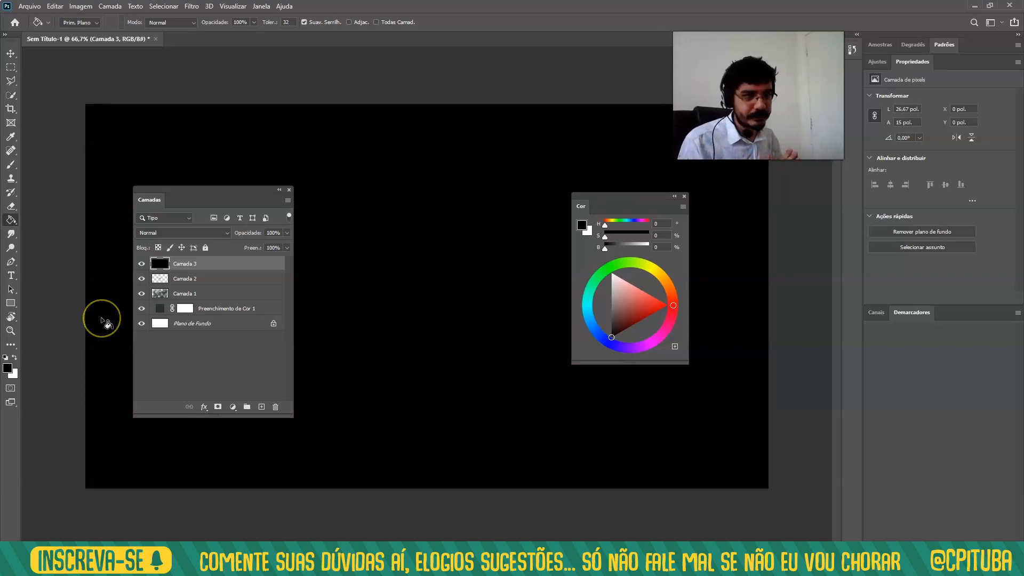
Set the soft brush to white at 500 px, test a glow on the black layer, and undo it.
{"action": "key", "text": "b"}
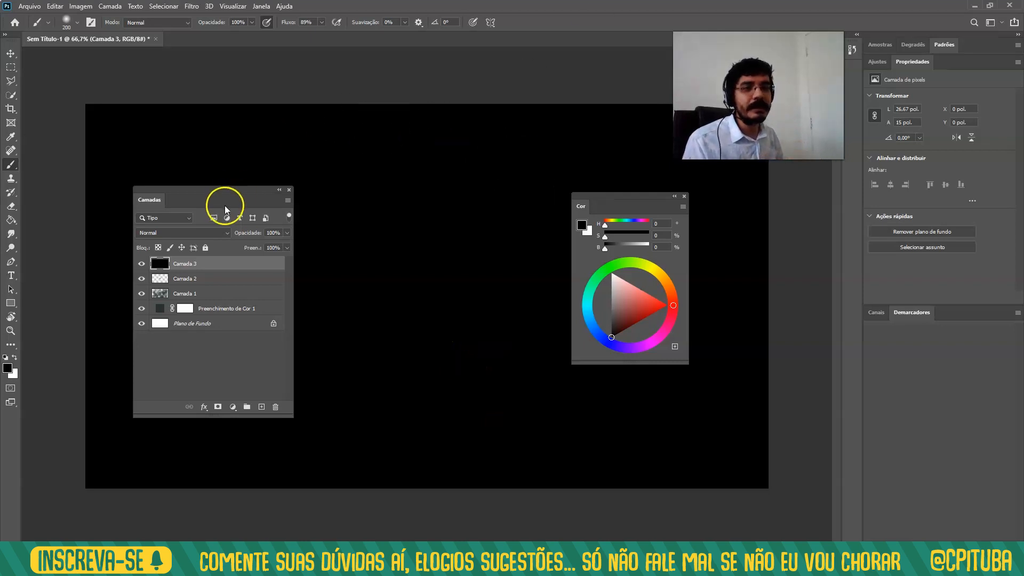
{"action": "left_click", "coordinate": [15, 357]}
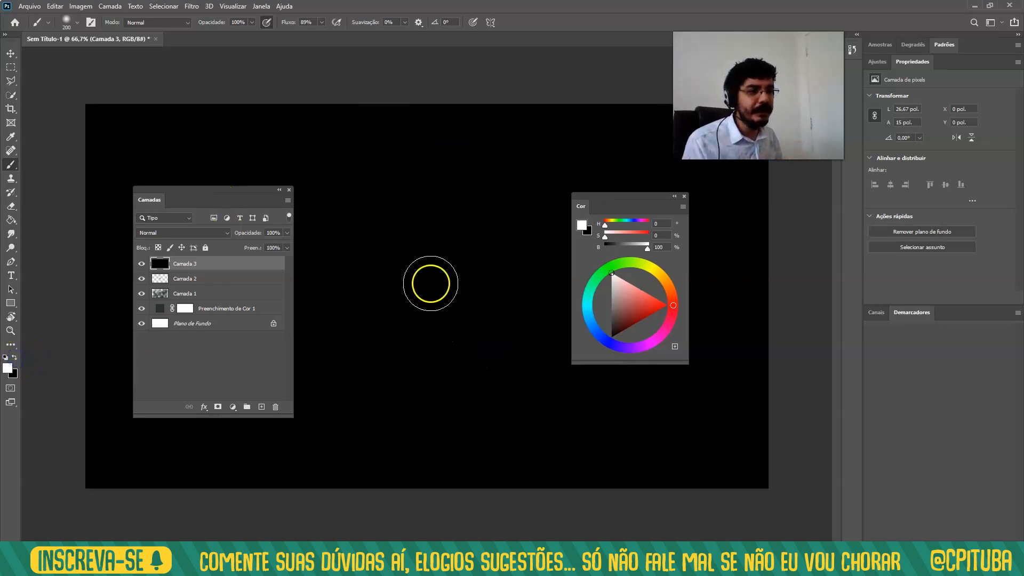
{"action": "key", "text": "bracketright"}
{"action": "key", "text": "bracketright"}
{"action": "key", "text": "bracketright"}
{"action": "key", "text": "bracketright"}
{"action": "left_click", "coordinate": [402, 292]}
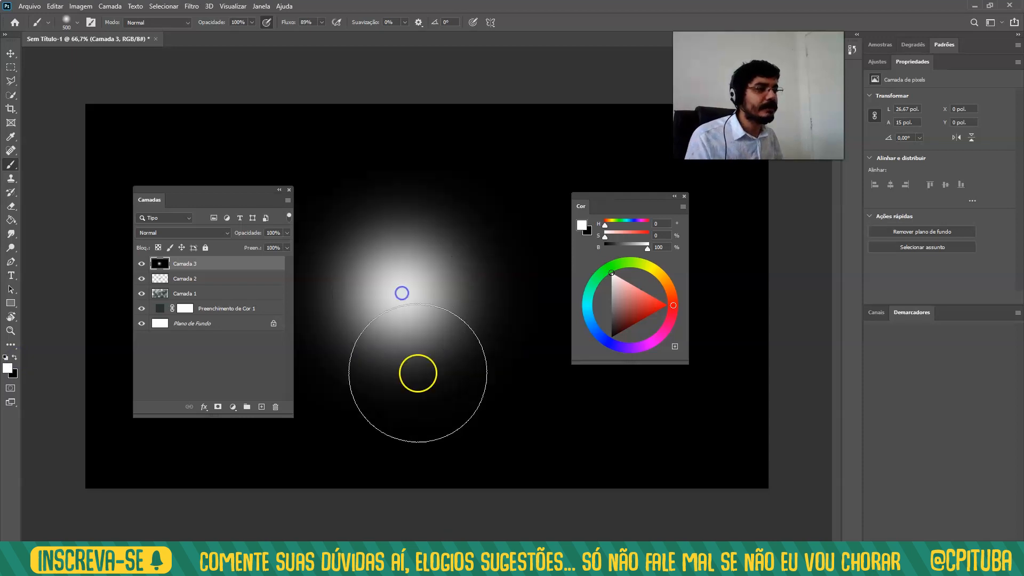
{"action": "key", "text": "ctrl+z"}
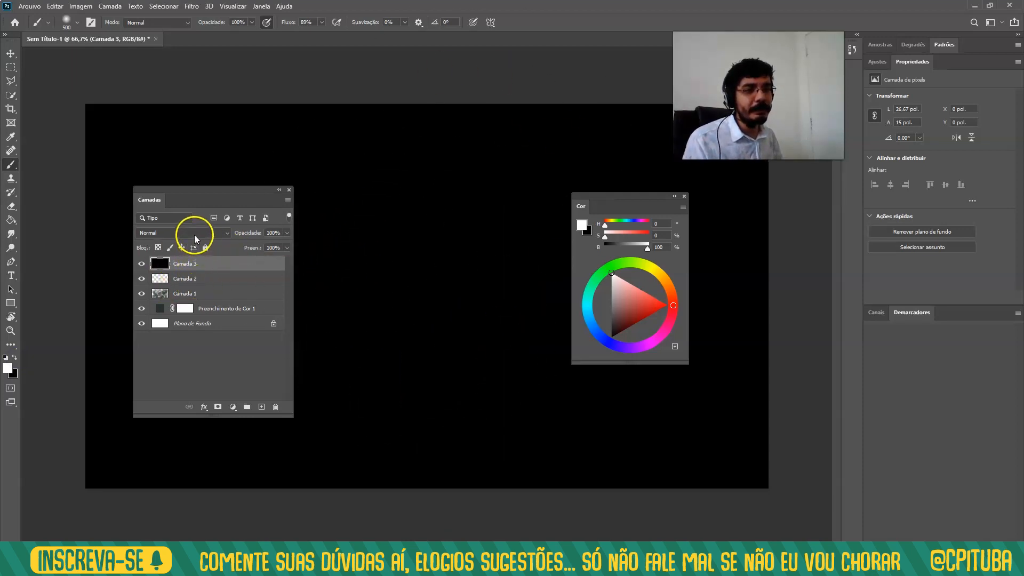
Set the black layer's blend mode to Divisão and paint a soft white glow centred on the teal circle.
{"action": "left_click", "coordinate": [176, 235]}
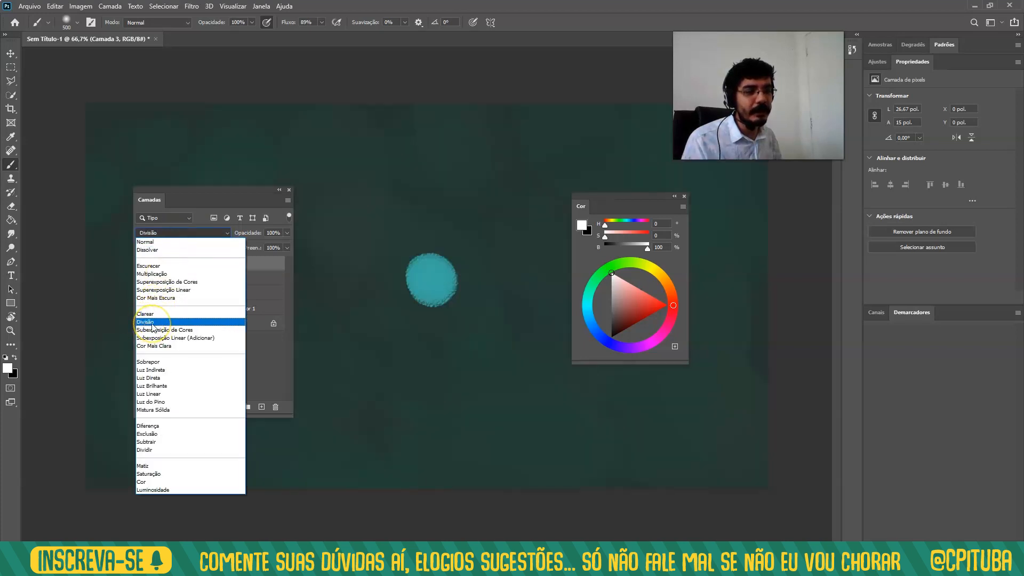
{"action": "left_click", "coordinate": [153, 322]}
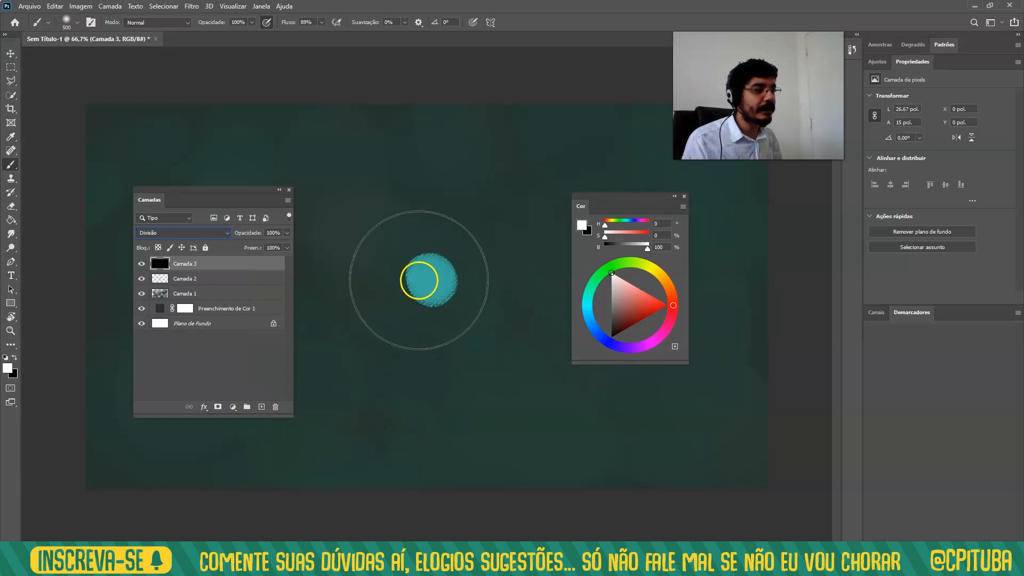
{"action": "left_click", "coordinate": [432, 281]}
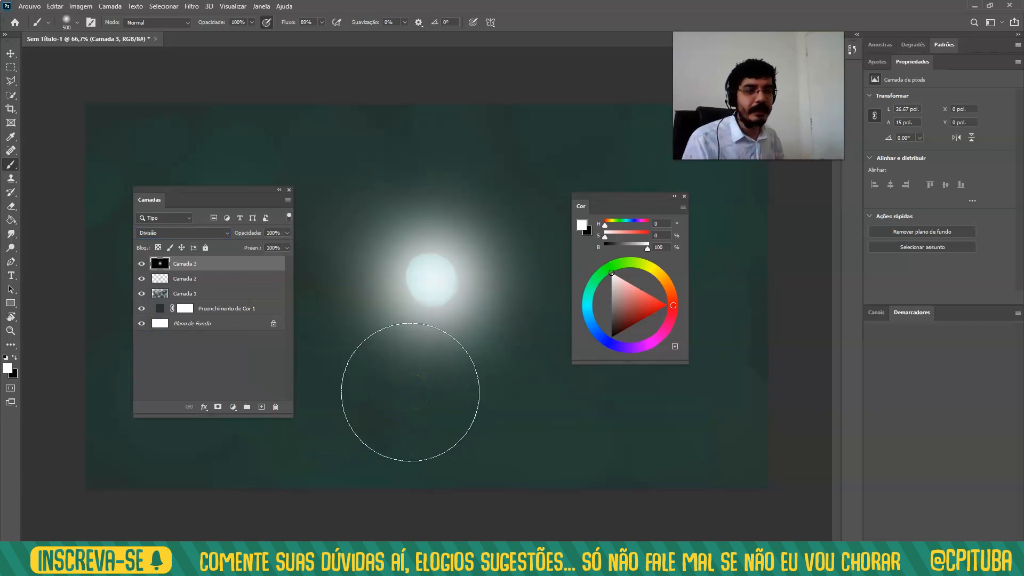
{"action": "mouse_move", "coordinate": [411, 392]}
{"action": "left_mouse_down"}
{"action": "mouse_move", "coordinate": [486, 386]}
{"action": "mouse_move", "coordinate": [606, 238]}
{"action": "mouse_move", "coordinate": [503, 139]}
{"action": "mouse_move", "coordinate": [323, 208]}
{"action": "mouse_move", "coordinate": [388, 355]}
{"action": "mouse_move", "coordinate": [419, 356]}
{"action": "left_mouse_up"}
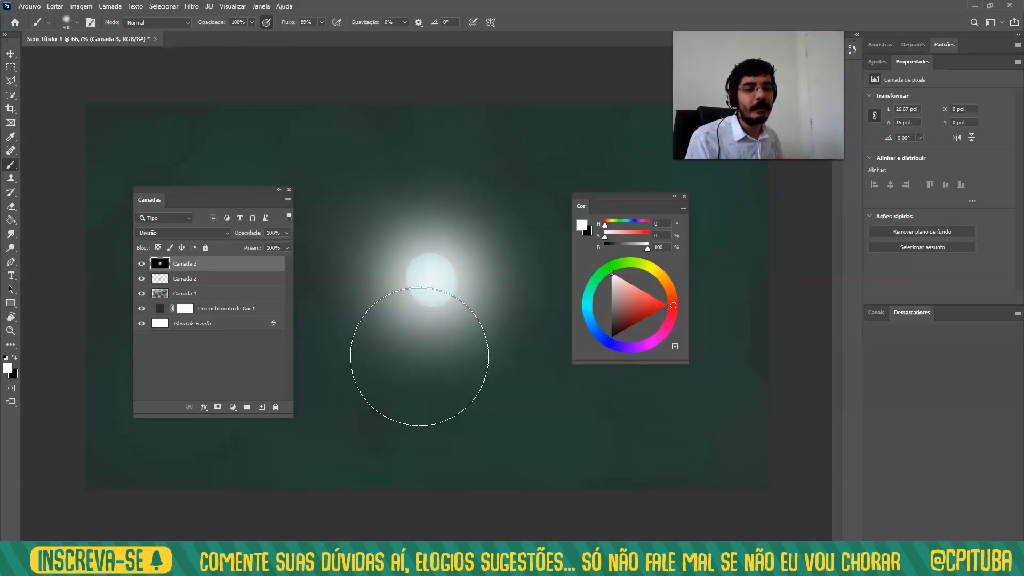
{"action": "mouse_move", "coordinate": [419, 356]}
{"action": "left_mouse_down"}
{"action": "mouse_move", "coordinate": [422, 304]}
{"action": "mouse_move", "coordinate": [374, 340]}
{"action": "mouse_move", "coordinate": [412, 313]}
{"action": "left_mouse_up"}
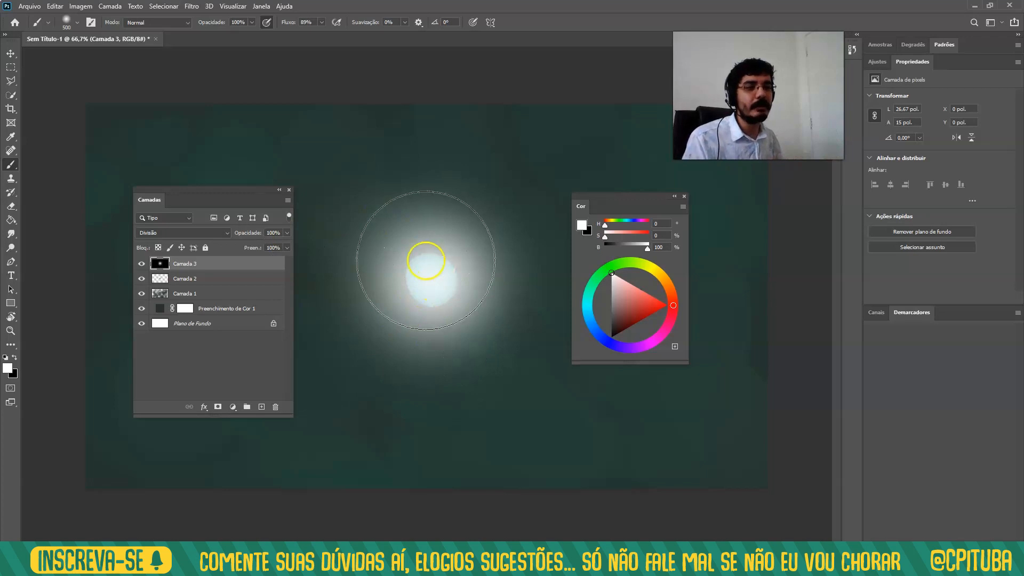
Add a Photo Filter (Filtro de fotos) adjustment layer above the white glow layer.
{"action": "left_click", "coordinate": [232, 407]}
{"action": "left_click", "coordinate": [247, 510]}
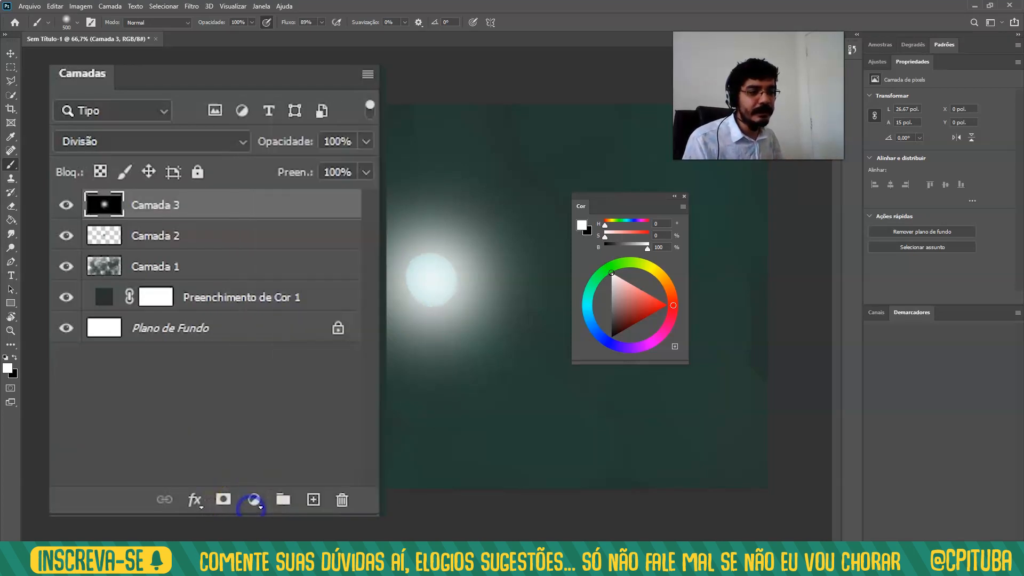
{"action": "left_click", "coordinate": [256, 504]}
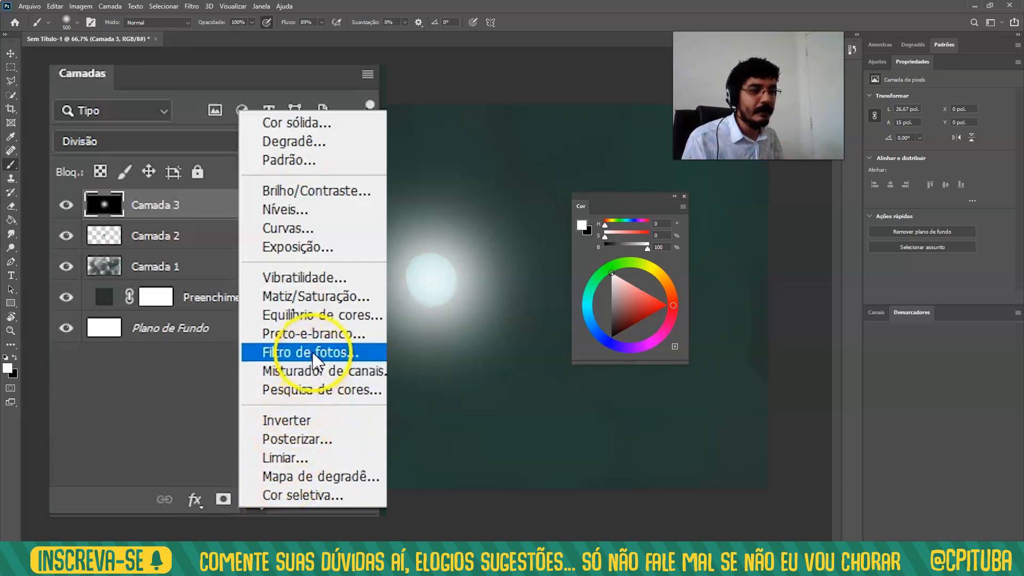
{"action": "left_click", "coordinate": [344, 362]}
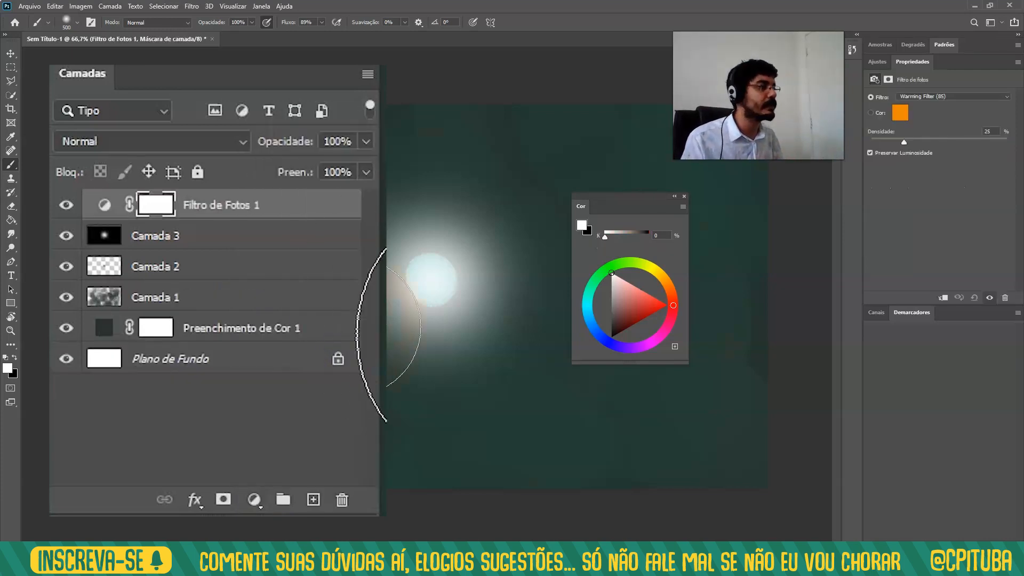
Set the Photo Filter's density to 92% and clip the adjustment to the glow layer, Camada 3.
{"action": "left_click_drag", "start_coordinate": [912, 62], "coordinate": [573, 172]}
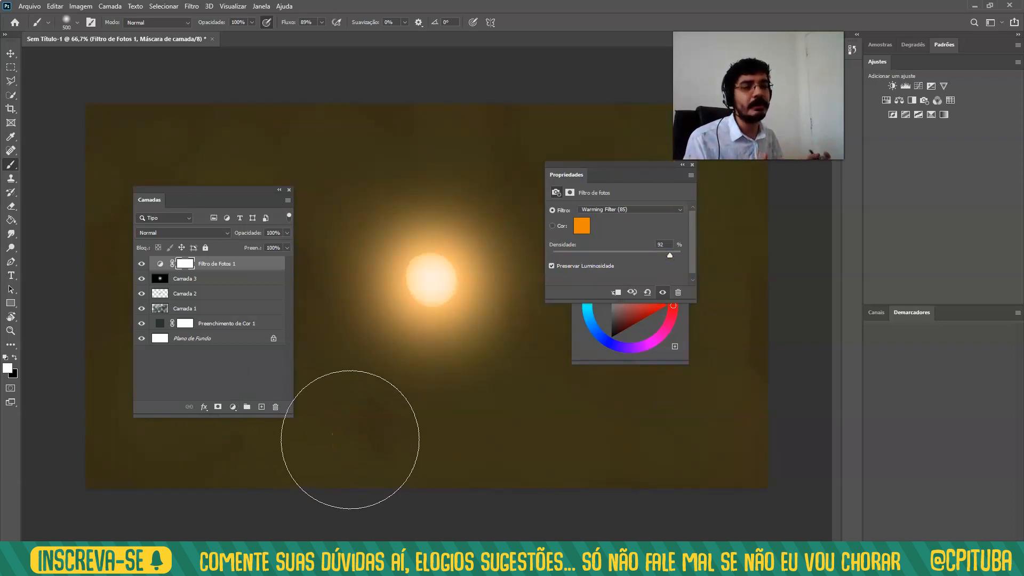
{"action": "left_click_drag", "start_coordinate": [94, 275], "coordinate": [118, 215]}
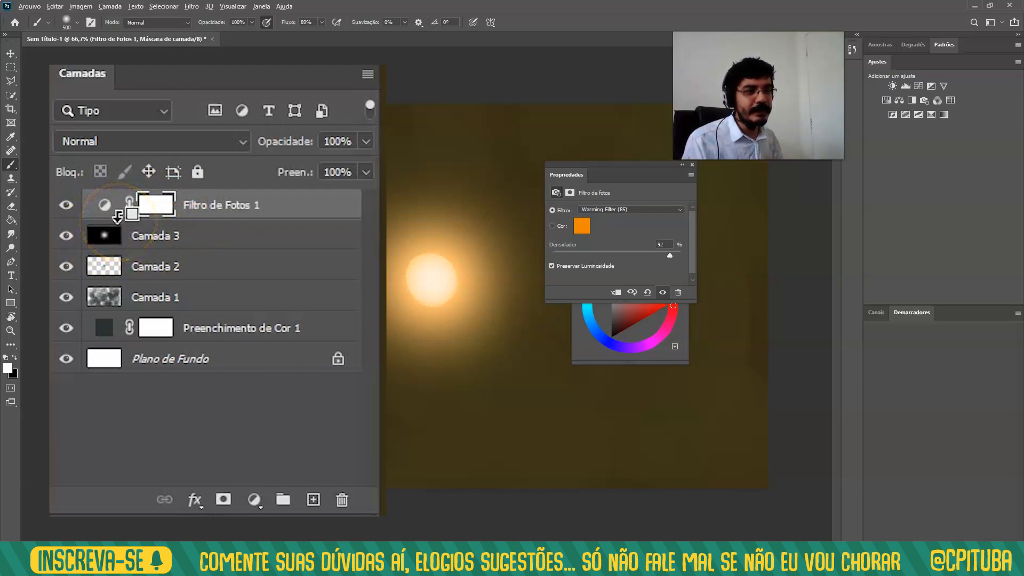
{"action": "left_click", "coordinate": [118, 216], "text": "alt"}
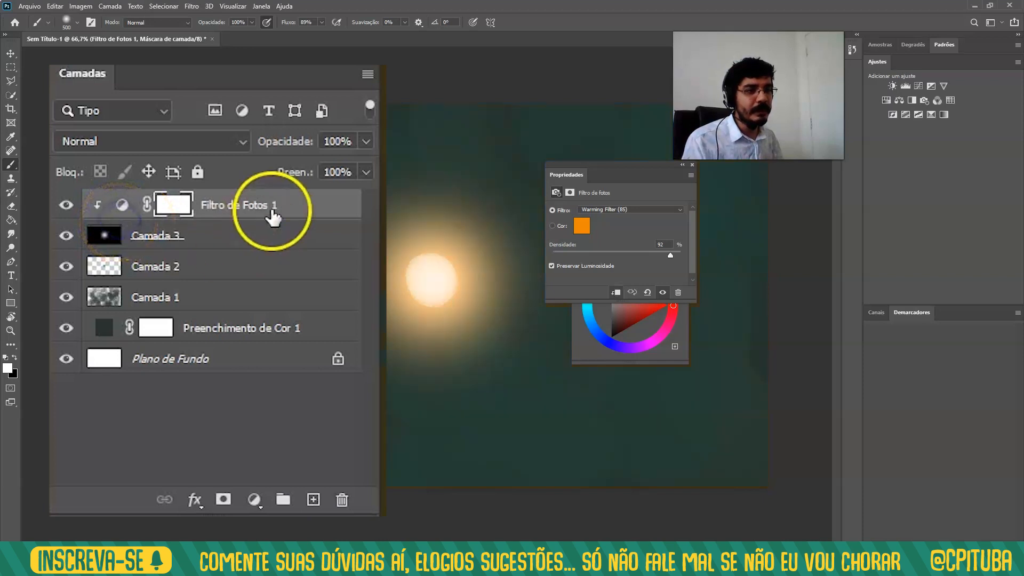
Release the Photo Filter's clipping mask and create it again on Camada 3.
{"action": "right_click", "coordinate": [272, 213]}
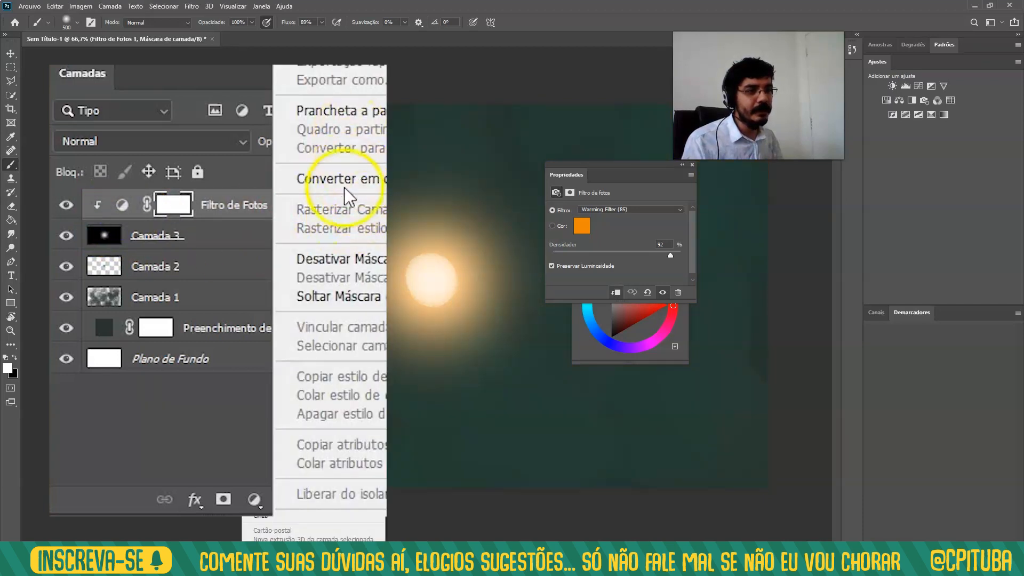
{"action": "left_click", "coordinate": [335, 296]}
{"action": "right_click", "coordinate": [237, 205]}
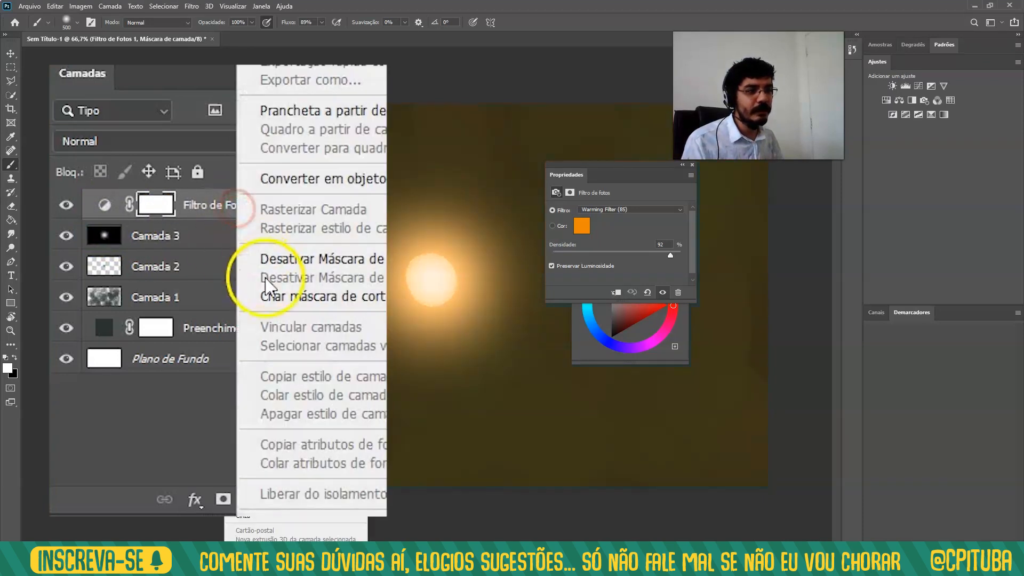
{"action": "left_click", "coordinate": [322, 297]}
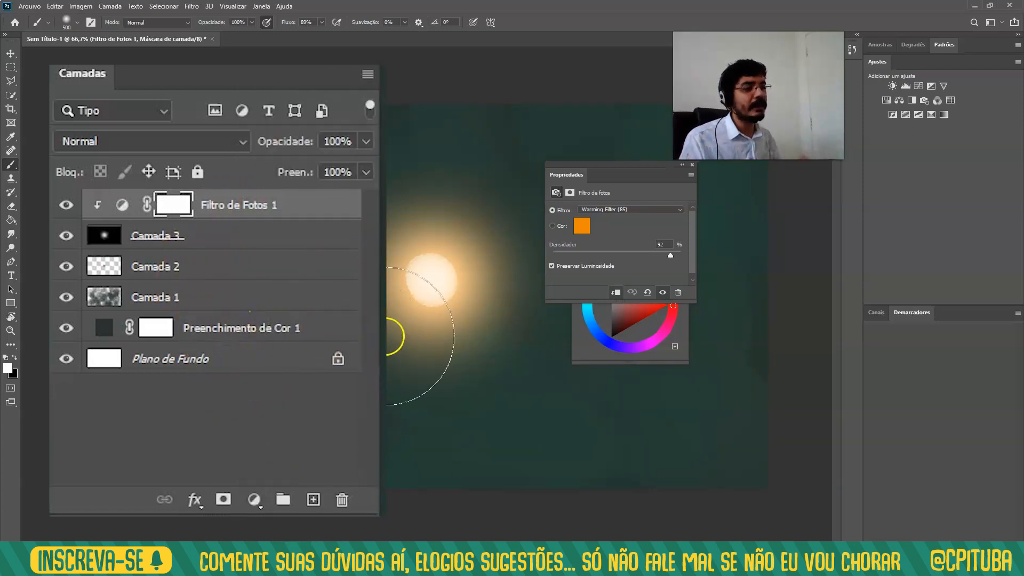
Check the glow without the Photo Filter and try to shift Camada 3's glow off the circle with Free Transform.
{"action": "left_click", "coordinate": [143, 264]}
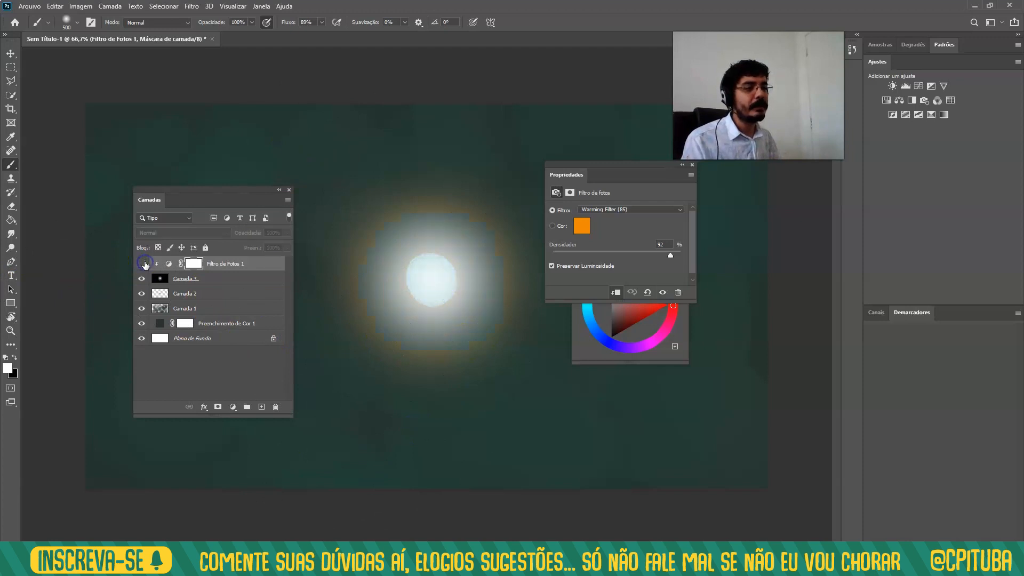
{"action": "left_click", "coordinate": [213, 282]}
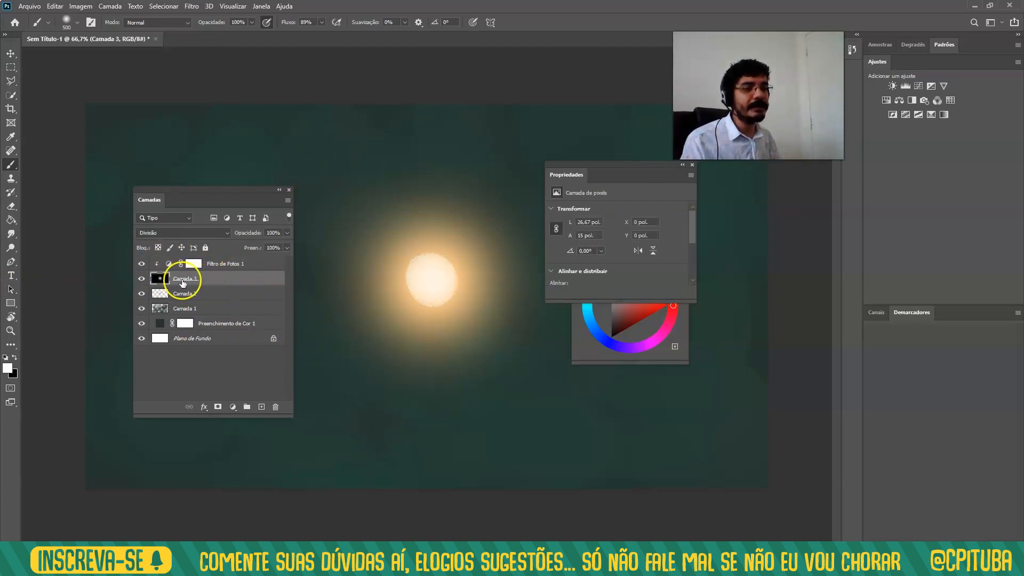
{"action": "key", "text": "ctrl+t"}
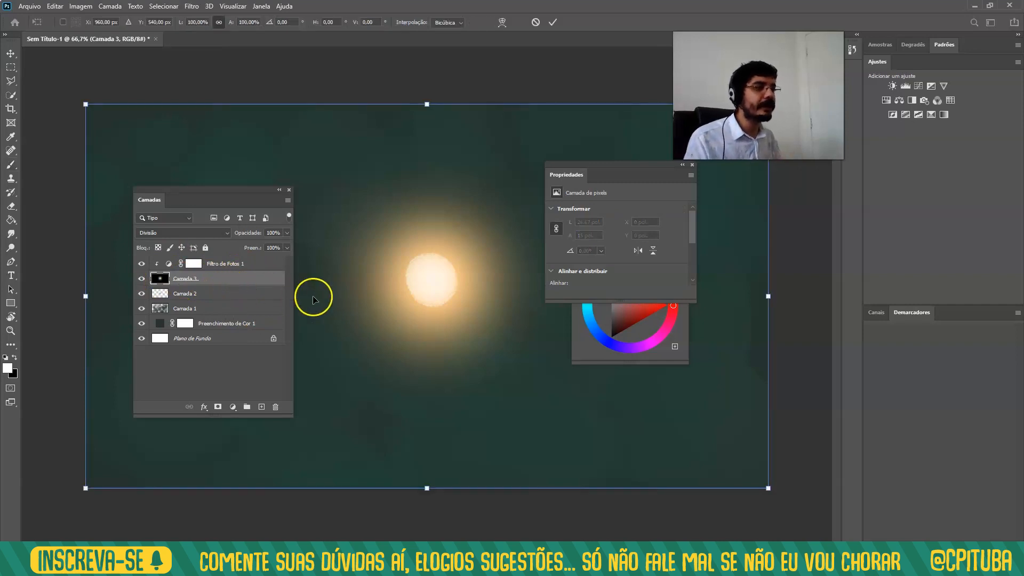
{"action": "left_click_drag", "start_coordinate": [442, 202], "coordinate": [419, 214]}
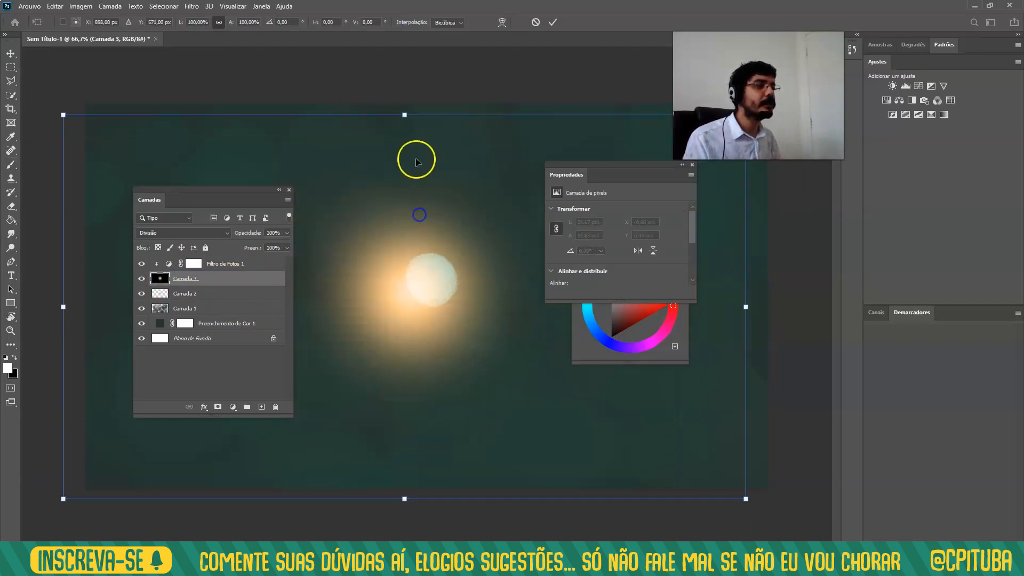
{"action": "key", "text": "Escape"}
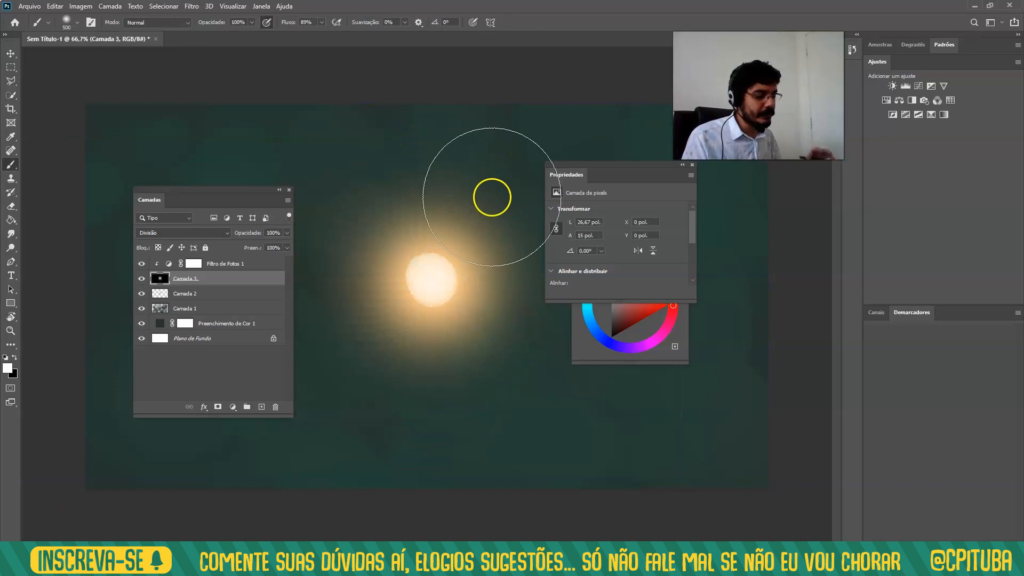
Paint more soft white glow around the circle on Camada 3 and set the Photo Filter's colour to teal green.
{"action": "mouse_move", "coordinate": [388, 280]}
{"action": "left_mouse_down"}
{"action": "mouse_move", "coordinate": [383, 314]}
{"action": "mouse_move", "coordinate": [454, 354]}
{"action": "mouse_move", "coordinate": [500, 279]}
{"action": "mouse_move", "coordinate": [421, 277]}
{"action": "left_mouse_up"}
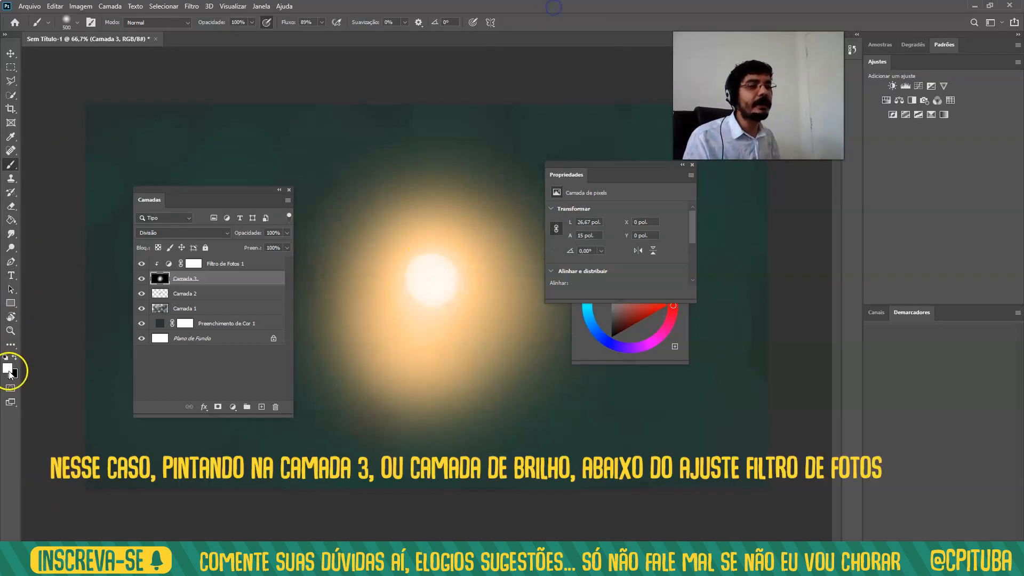
{"action": "left_click", "coordinate": [168, 264]}
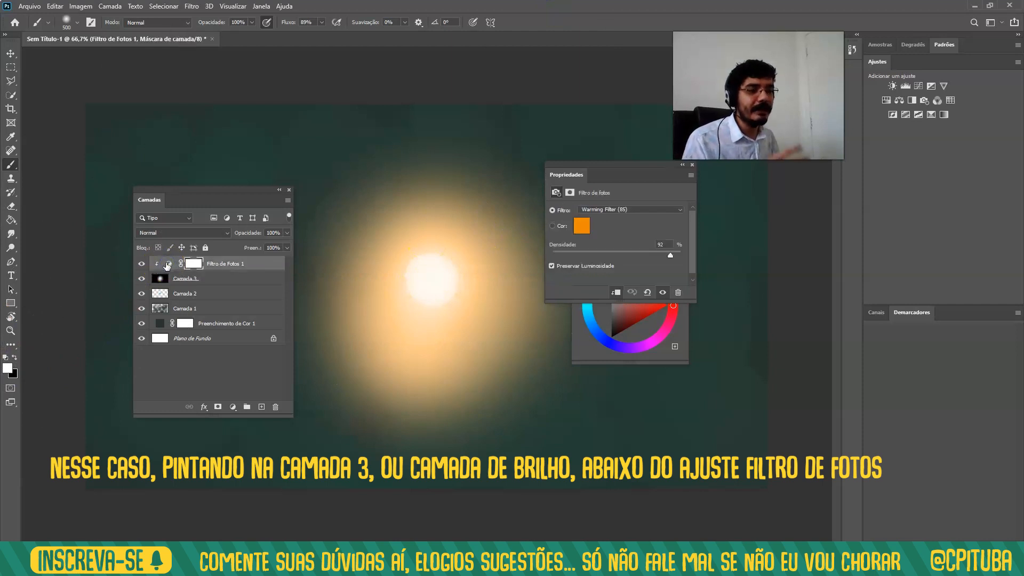
{"action": "left_click", "coordinate": [168, 263]}
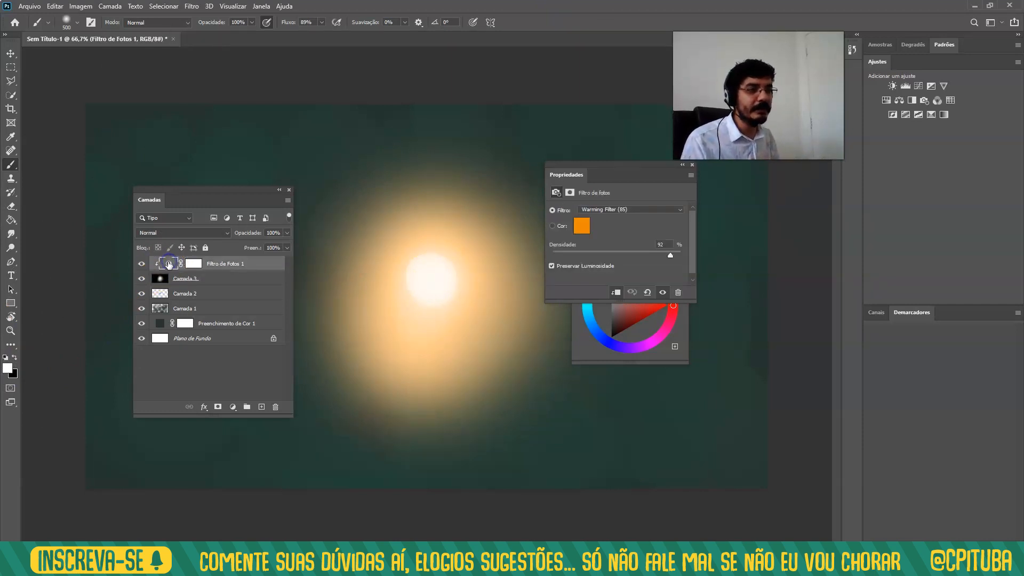
{"action": "left_click", "coordinate": [582, 228]}
{"action": "left_click_drag", "start_coordinate": [644, 351], "coordinate": [647, 344]}
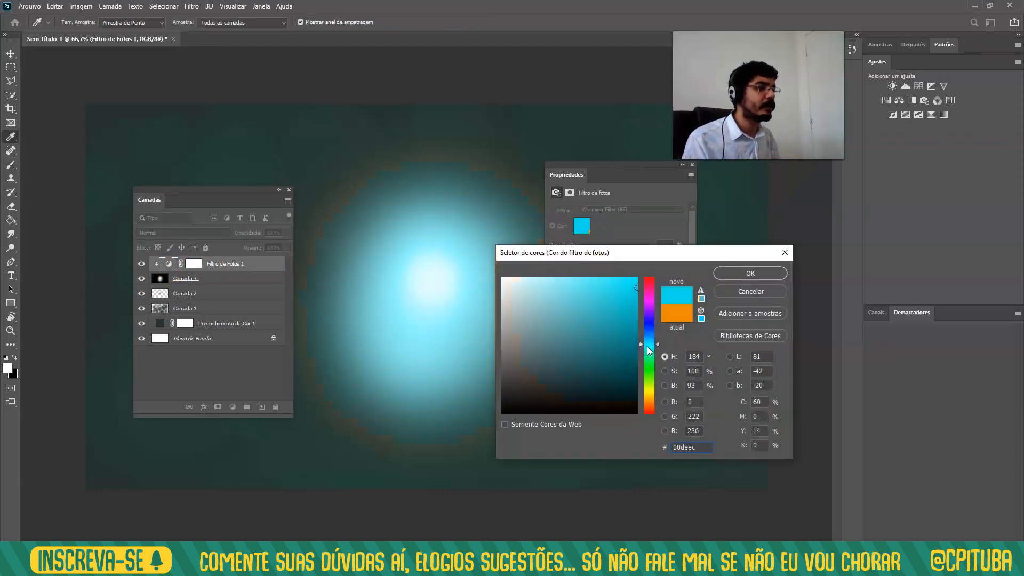
{"action": "left_click", "coordinate": [750, 274]}
{"action": "key", "text": "b"}
{"action": "right_click", "coordinate": [680, 341], "text": "alt+shift"}
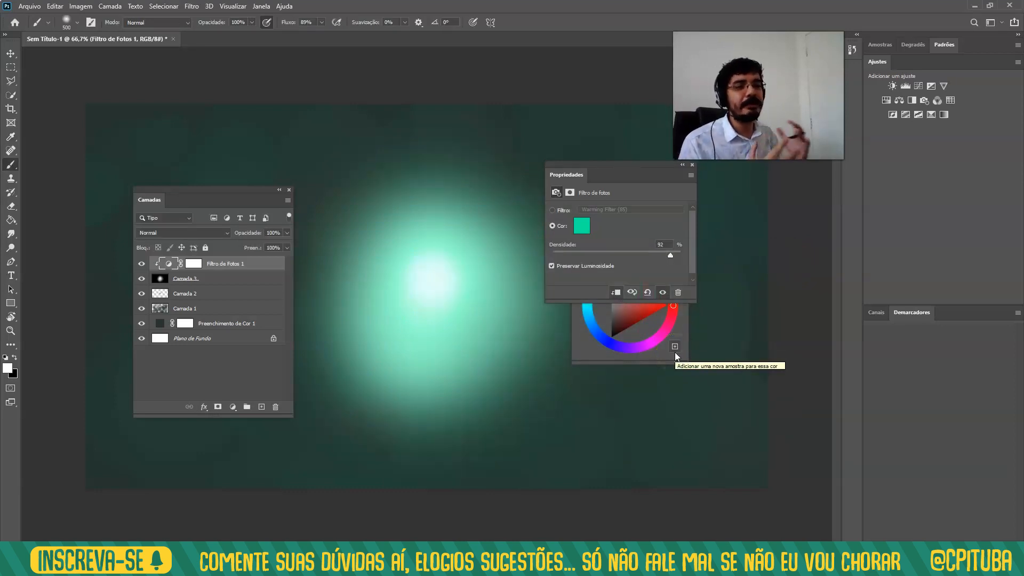
Reapply the Divisão blend mode to Camada 3.
{"action": "left_click", "coordinate": [209, 278]}
{"action": "left_click", "coordinate": [184, 232]}
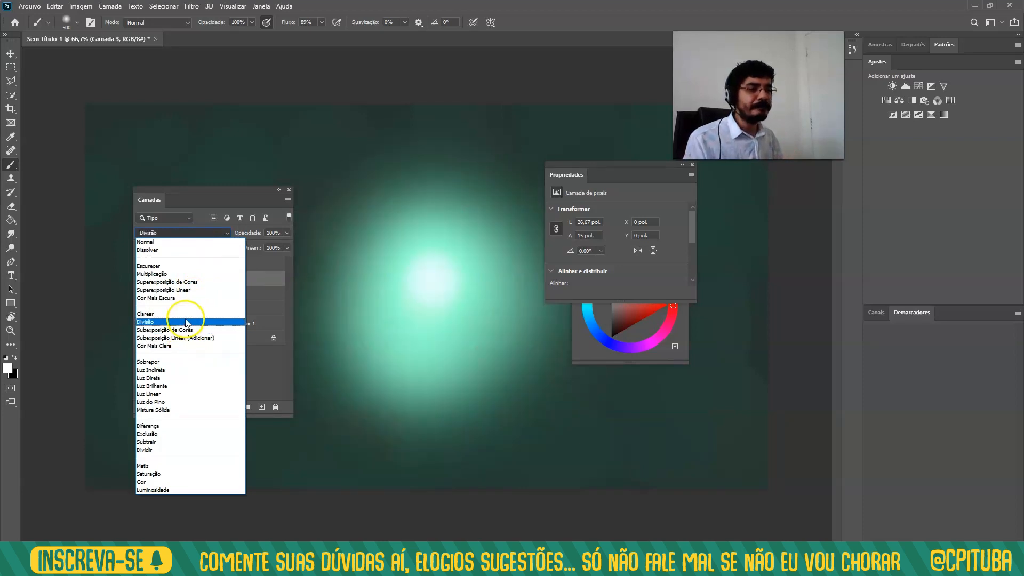
{"action": "left_click", "coordinate": [187, 323]}
Delete the Photo Filter layer, and undo back through its deletion, the colour change and the extra glow strokes.
{"action": "left_click", "coordinate": [256, 264]}
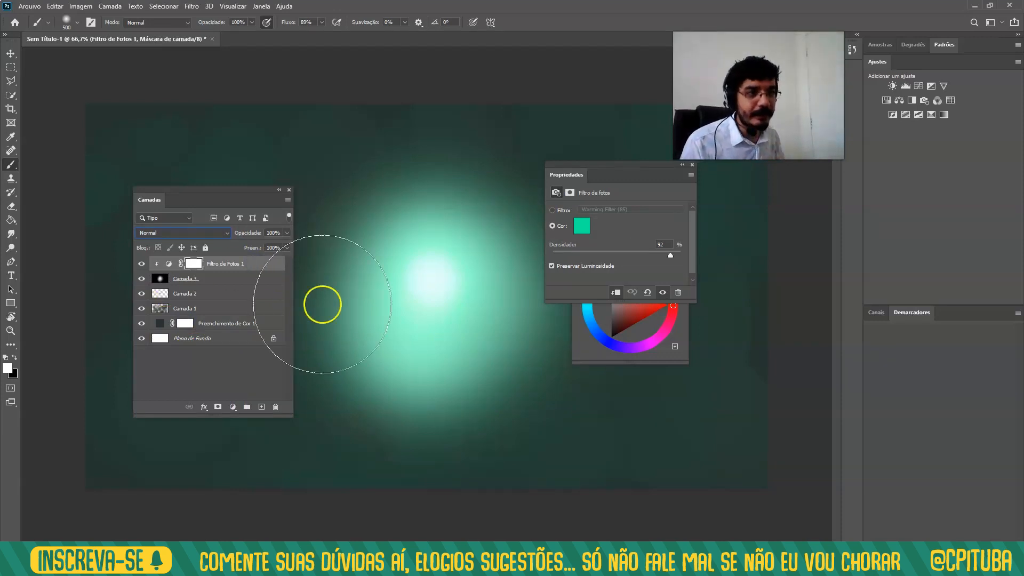
{"action": "left_click_drag", "start_coordinate": [267, 265], "coordinate": [276, 406]}
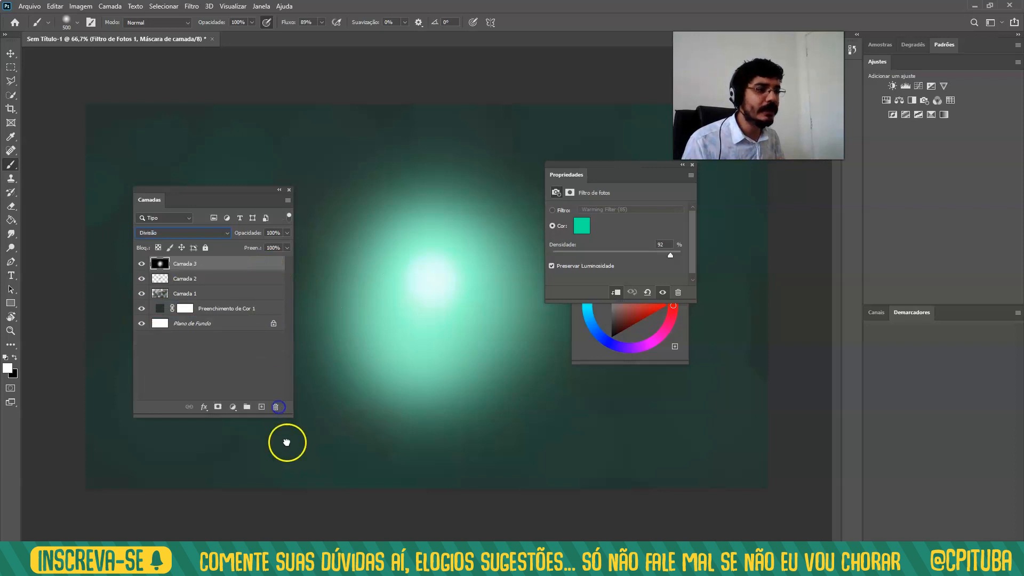
{"action": "key", "text": "ctrl+z"}
{"action": "key", "text": "ctrl+z"}
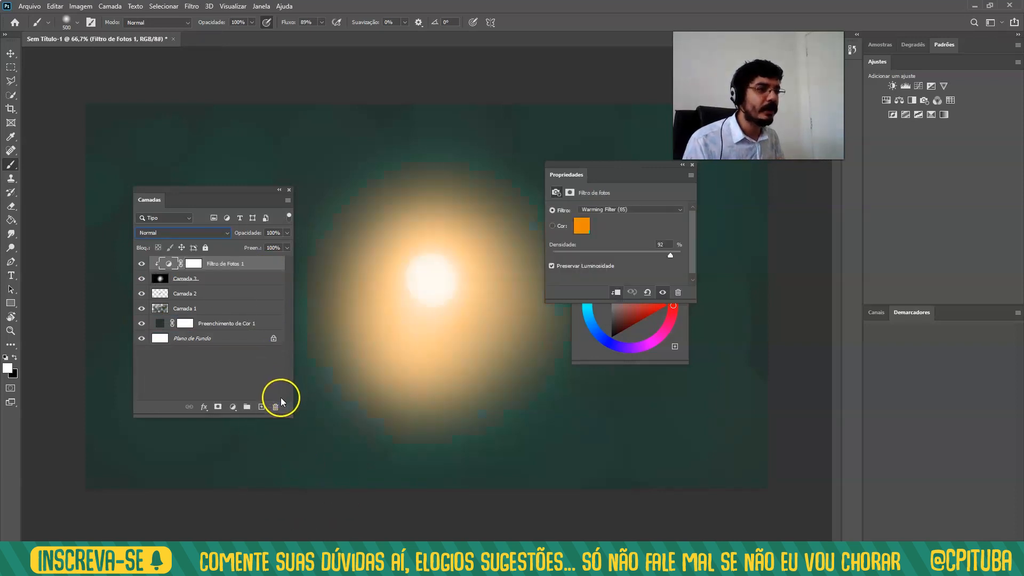
{"action": "key", "text": "ctrl+z"}
{"action": "key", "text": "ctrl+z"}
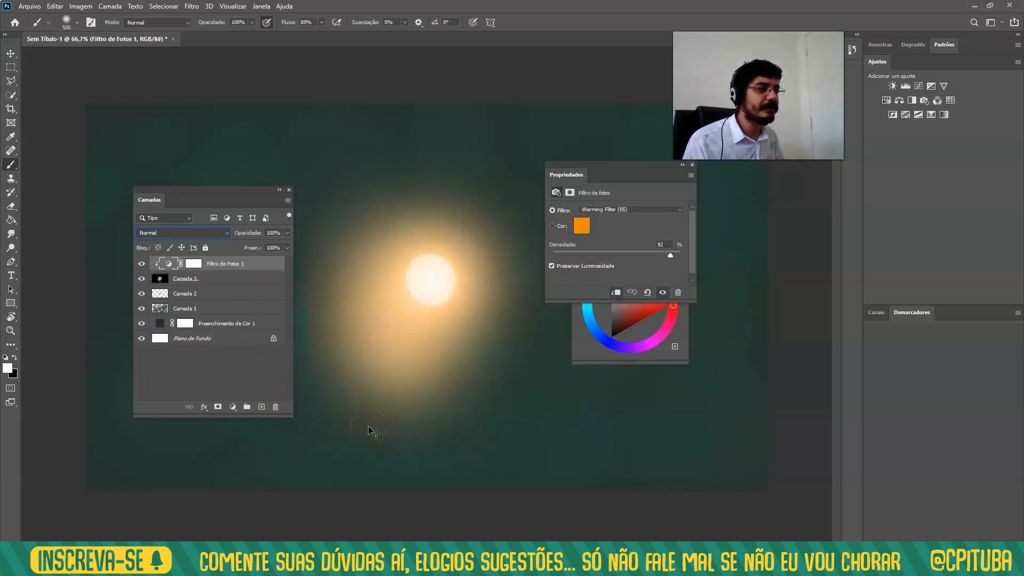
{"action": "key", "text": "ctrl+z"}
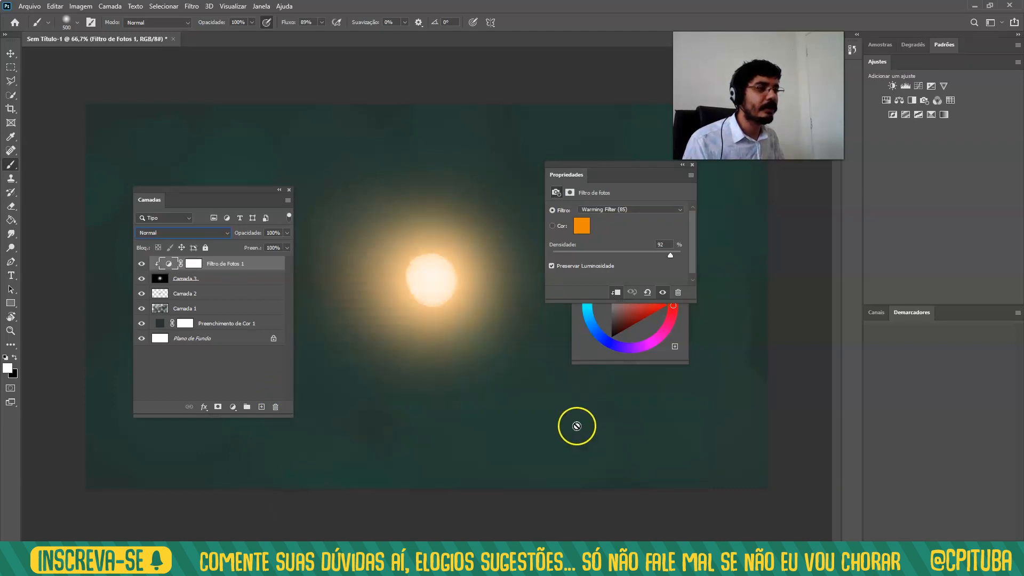
Delete the Photo Filter adjustment and add a Gradient Map (Mapa de degradê) adjustment layer above Camada 3.
{"action": "left_click_drag", "start_coordinate": [258, 266], "coordinate": [273, 390]}
{"action": "left_click_drag", "start_coordinate": [336, 464], "coordinate": [342, 499]}
{"action": "left_click", "coordinate": [253, 499]}
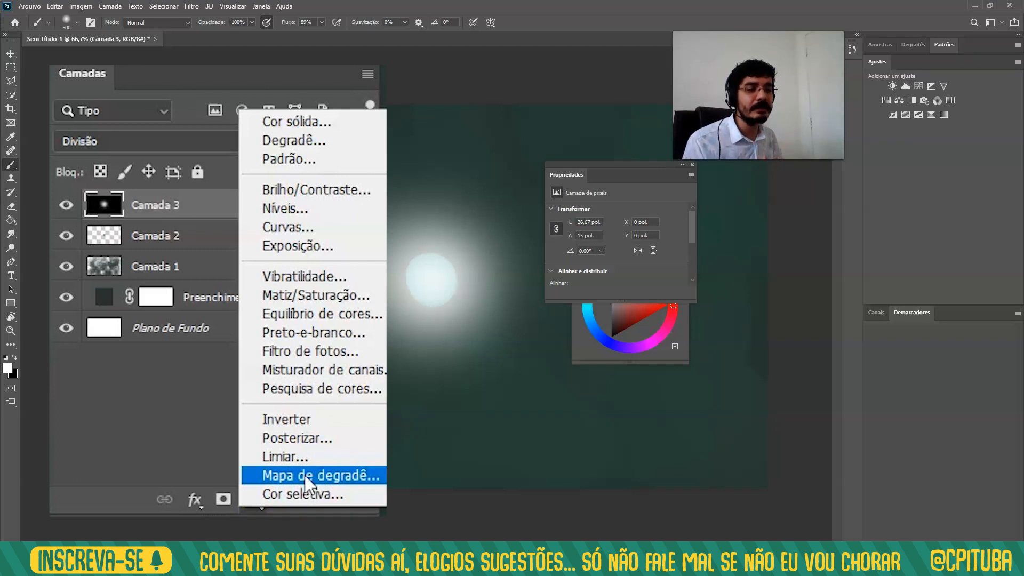
{"action": "left_click", "coordinate": [257, 394]}
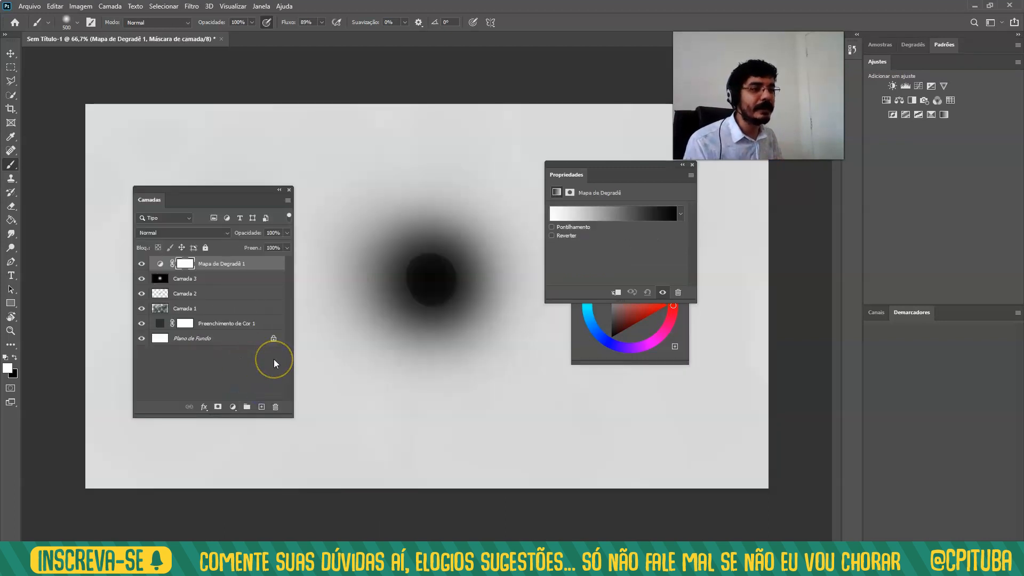
Edit the map's gradient, trying the Red, Green and Violet, Orange presets and choosing the black-orange-yellow-white Custom preset.
{"action": "left_click_drag", "start_coordinate": [574, 170], "coordinate": [497, 101]}
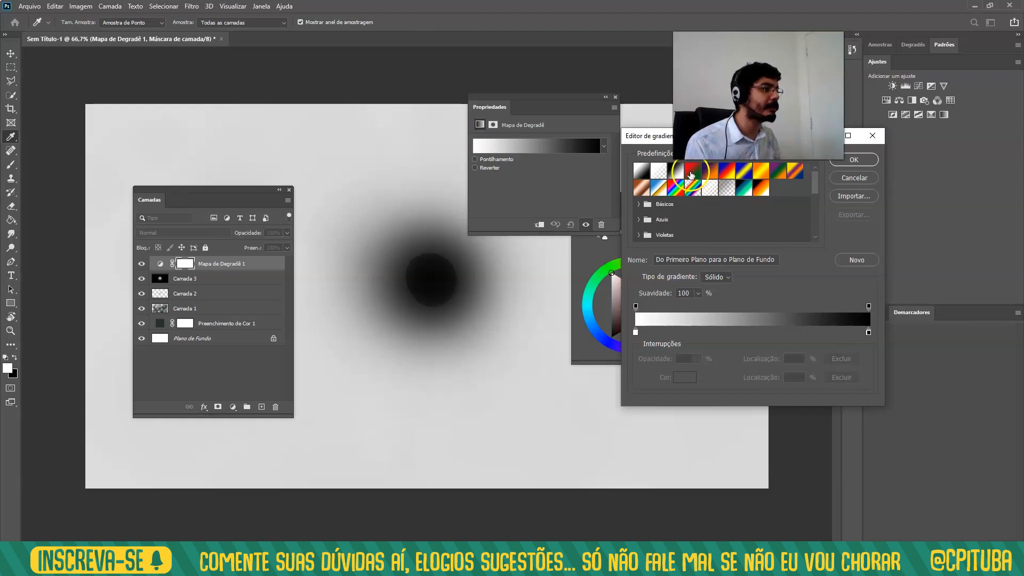
{"action": "left_click", "coordinate": [691, 173]}
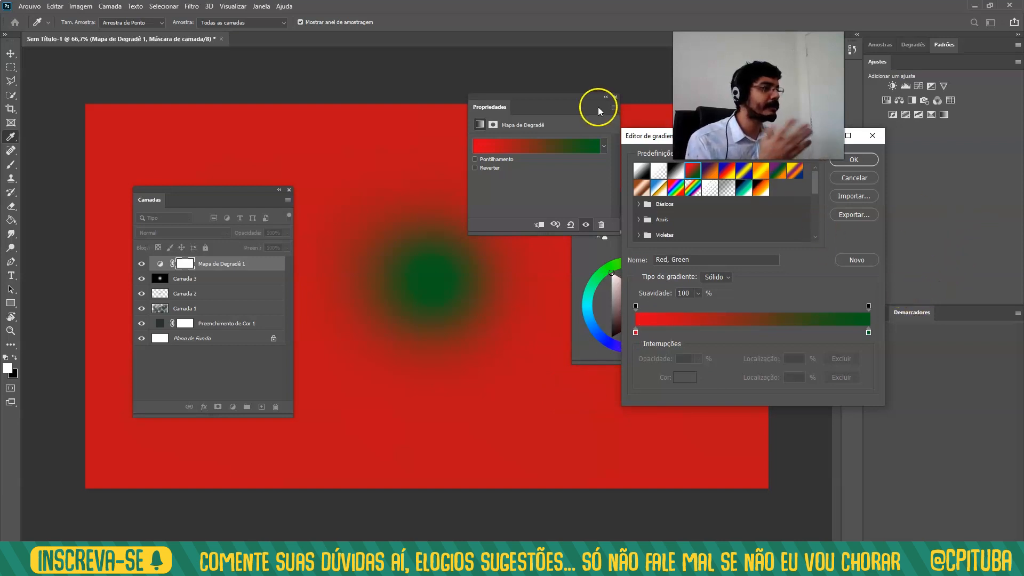
{"action": "left_click", "coordinate": [708, 173]}
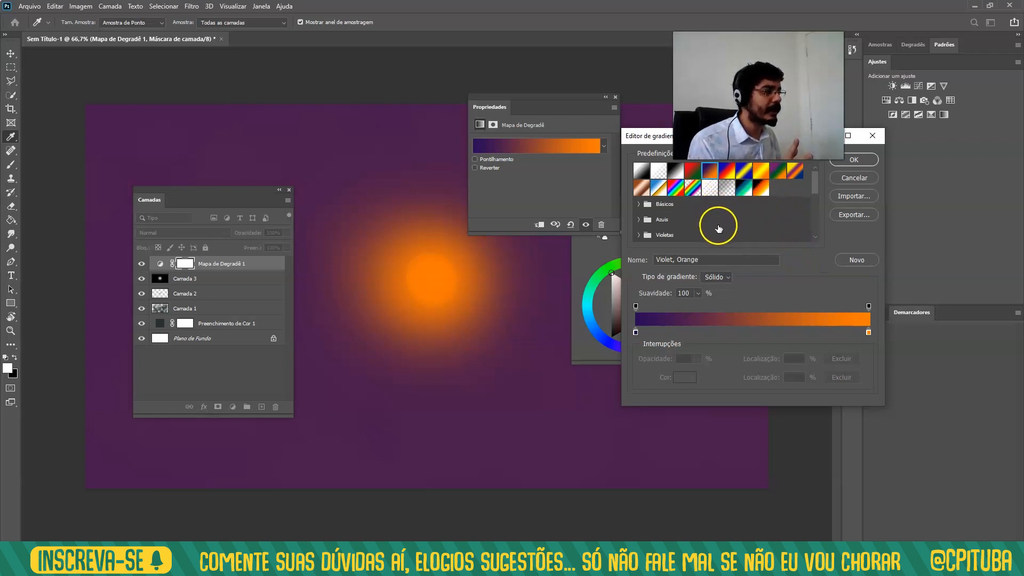
{"action": "left_click", "coordinate": [761, 191]}
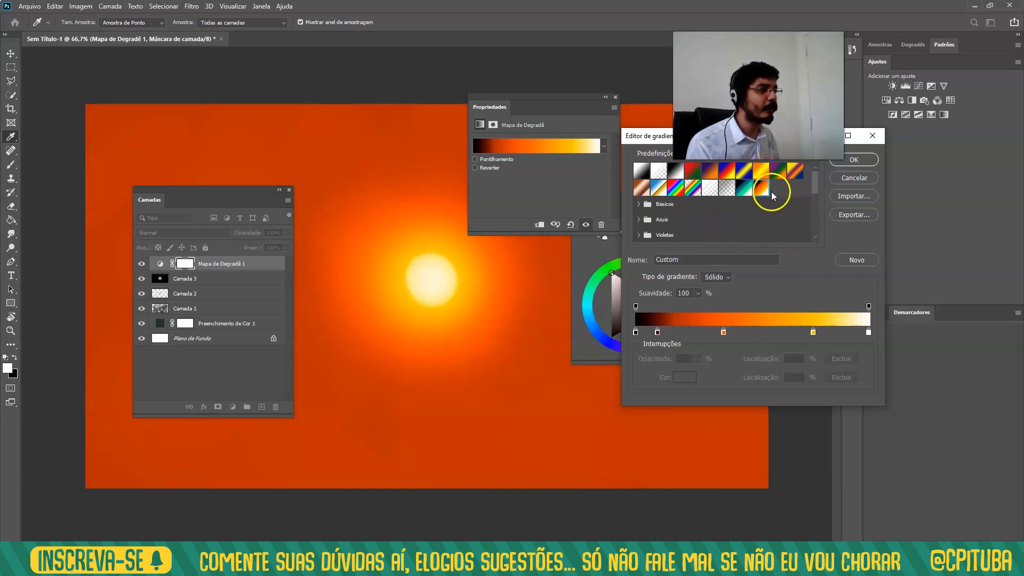
Try an extra colour stop at 18%, undo it, and inspect the colours of the black and dark red stops.
{"action": "left_click", "coordinate": [678, 333]}
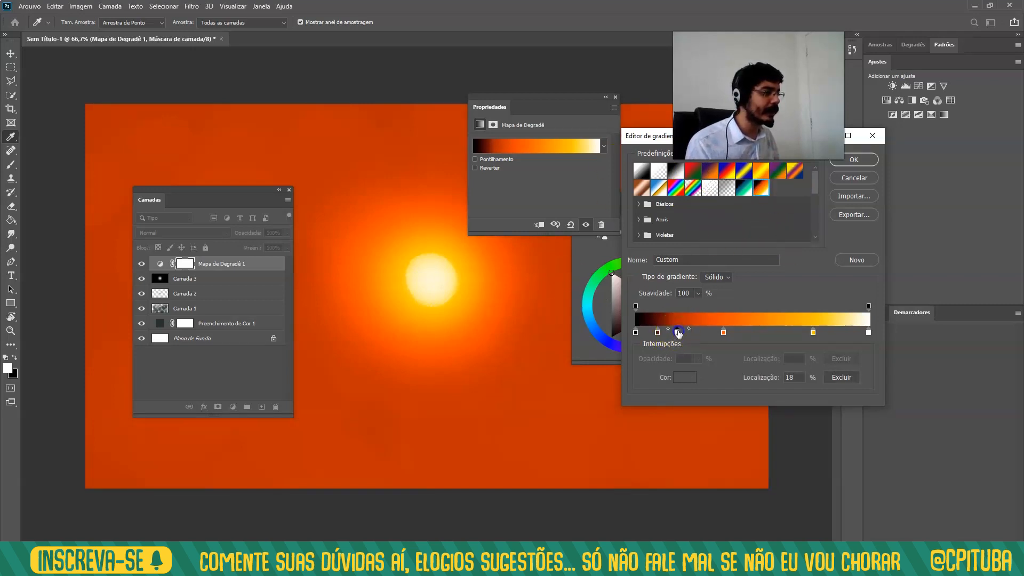
{"action": "key", "text": "ctrl+z"}
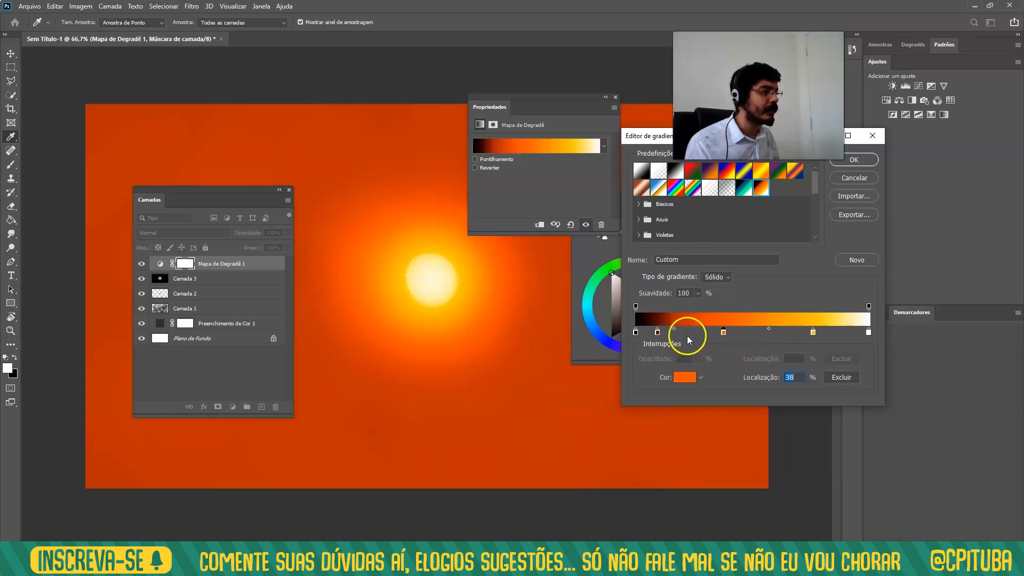
{"action": "left_click", "coordinate": [635, 332]}
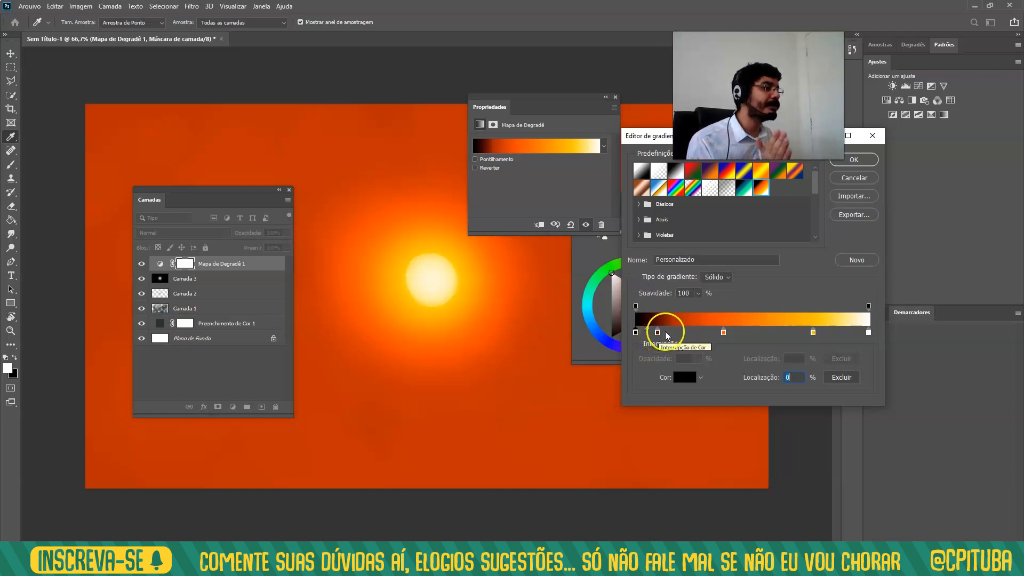
{"action": "left_click", "coordinate": [658, 332]}
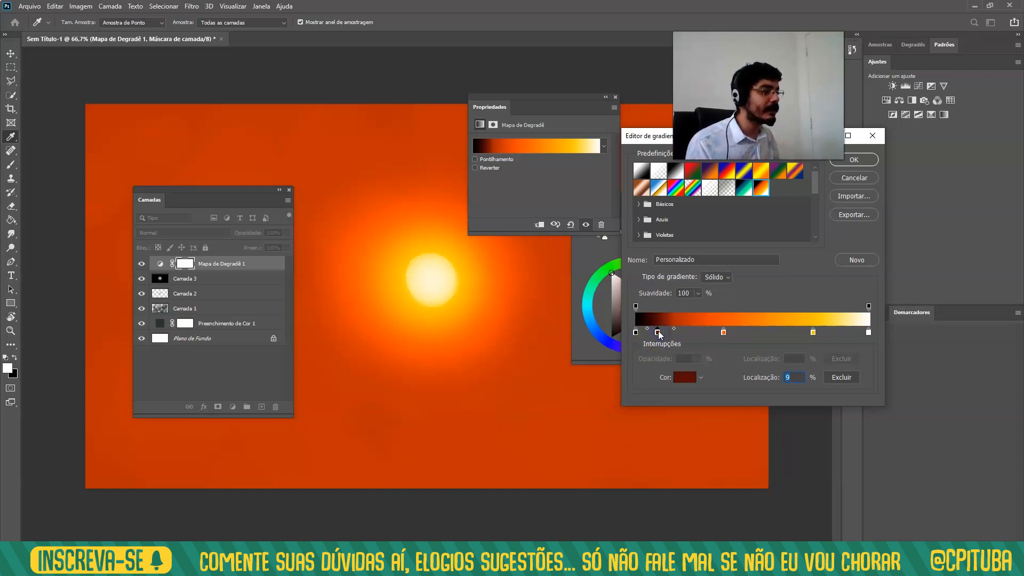
{"action": "double_click", "coordinate": [657, 331]}
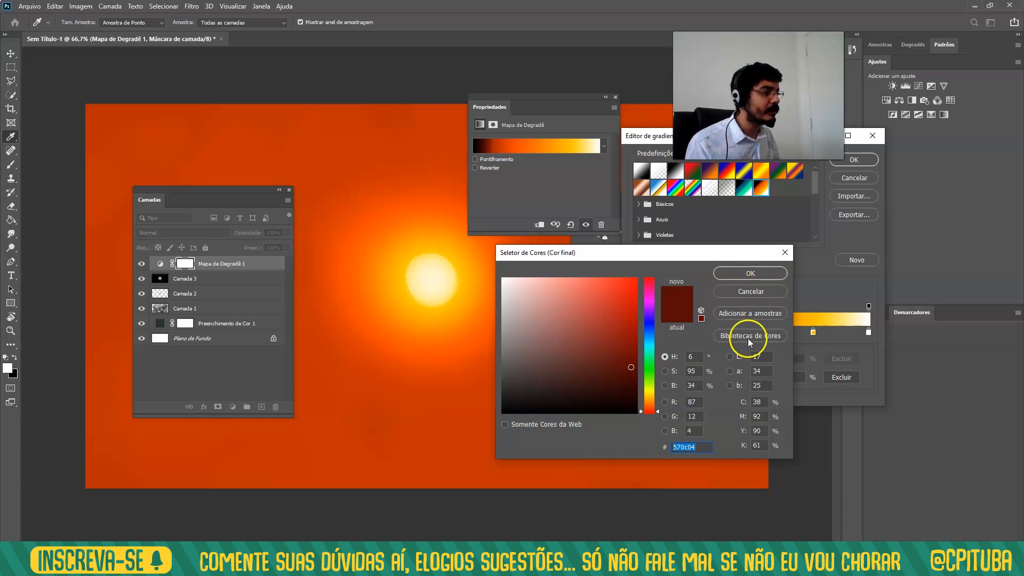
{"action": "left_click", "coordinate": [759, 271]}
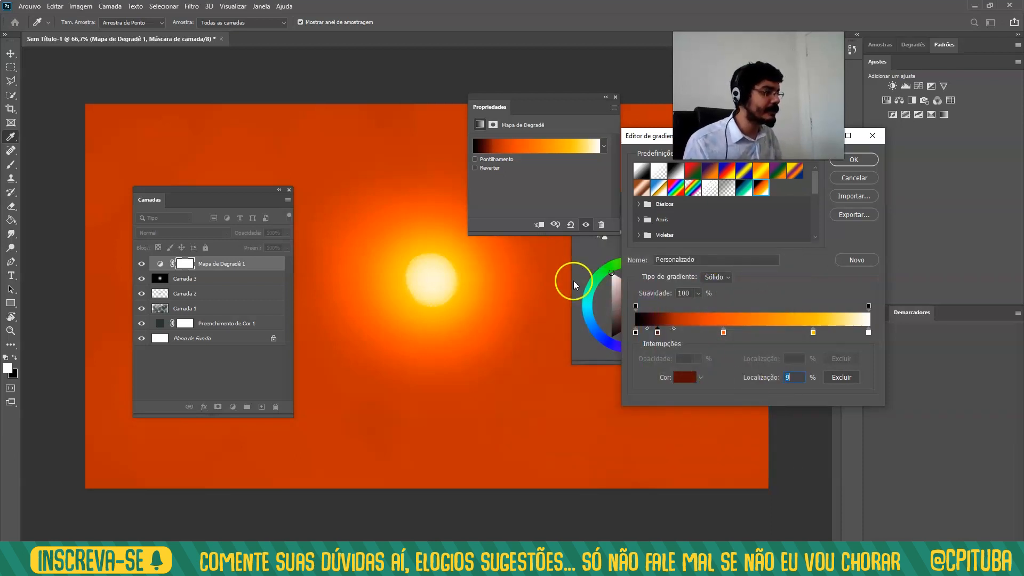
Inspect the colours of the gradient's orange and yellow stops without changing them, and close the gradient editor.
{"action": "double_click", "coordinate": [724, 333]}
{"action": "left_click", "coordinate": [742, 282]}
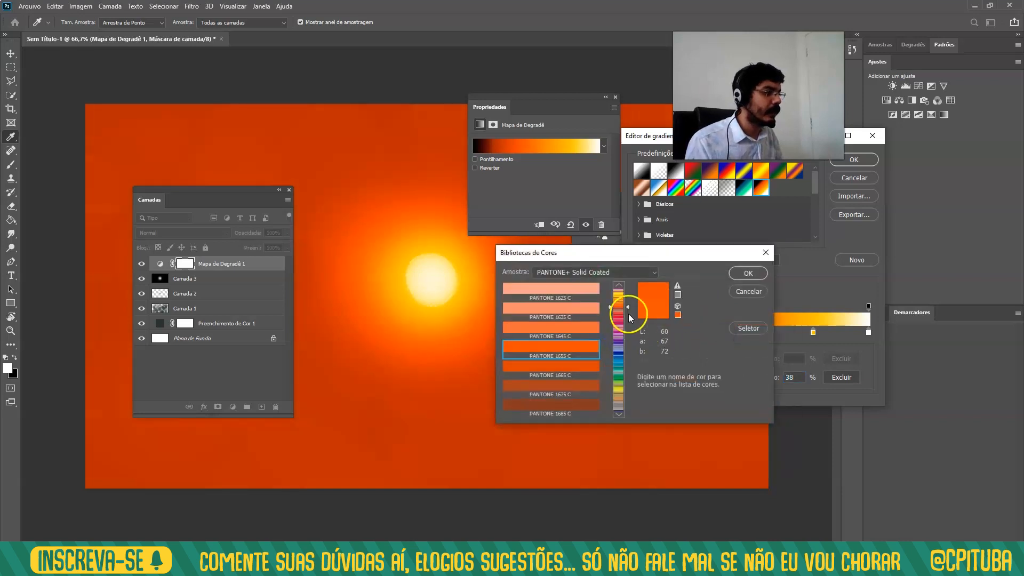
{"action": "left_click", "coordinate": [748, 291]}
{"action": "double_click", "coordinate": [725, 334]}
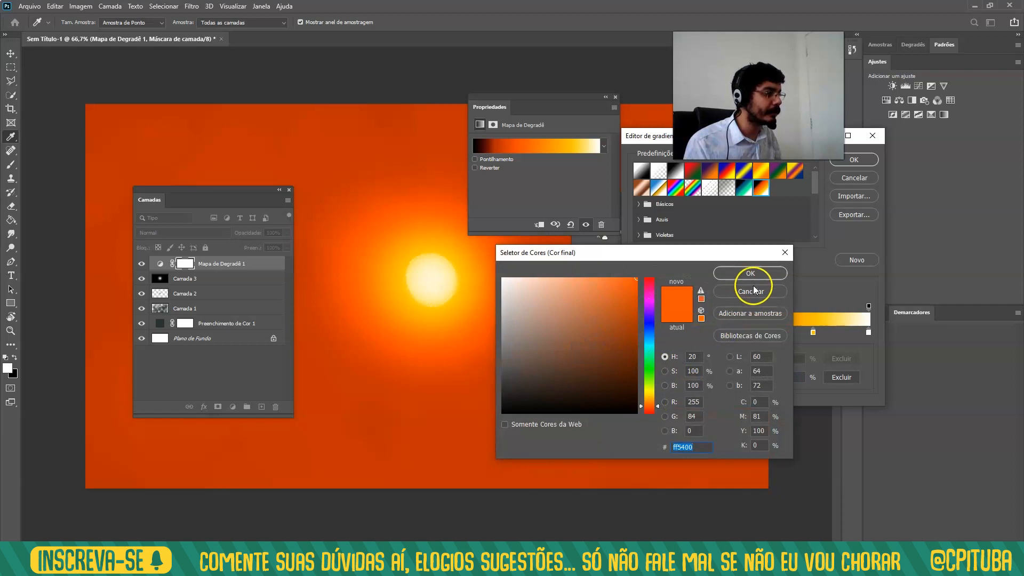
{"action": "left_click", "coordinate": [753, 288]}
{"action": "double_click", "coordinate": [812, 332]}
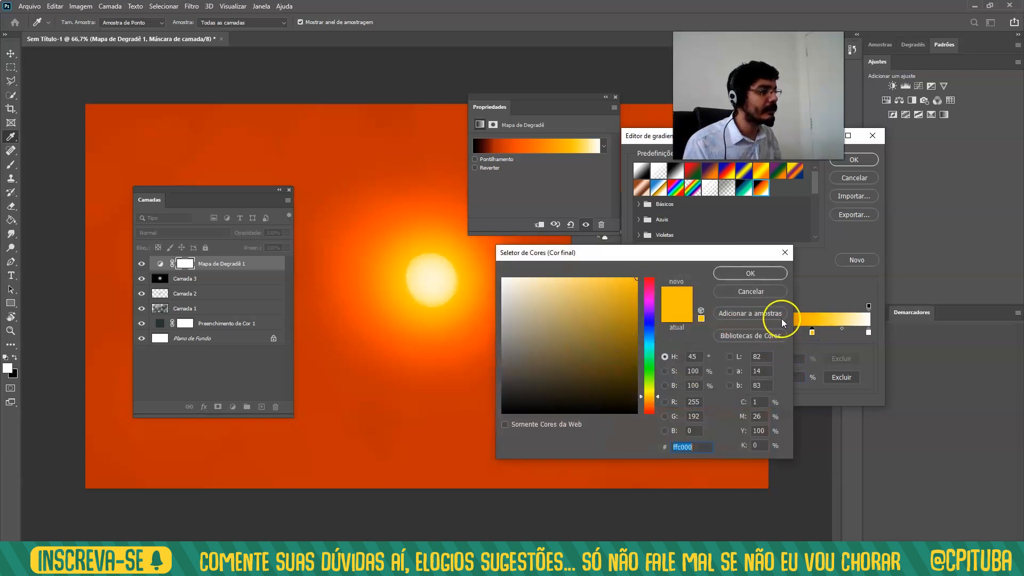
{"action": "left_click", "coordinate": [759, 294]}
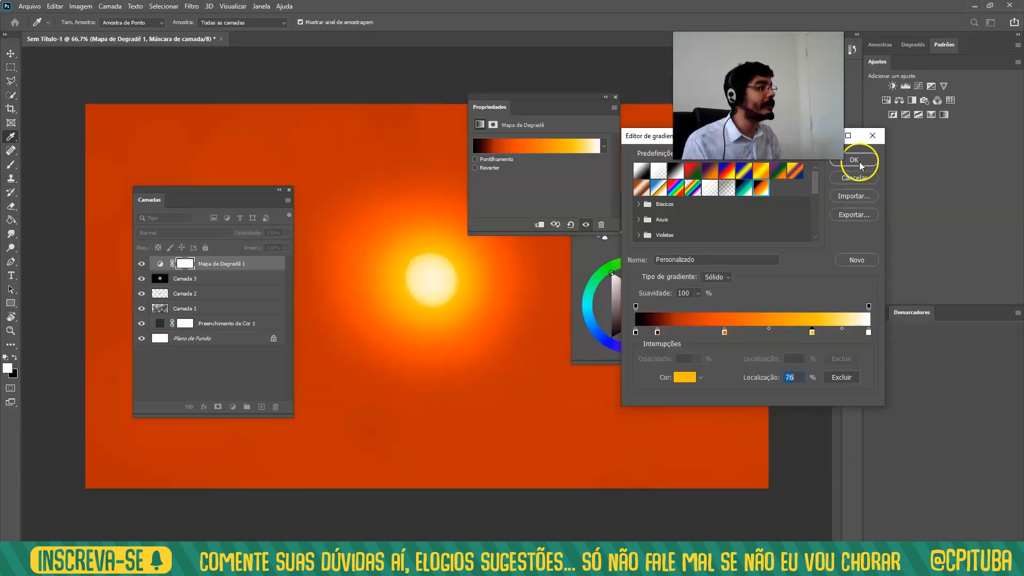
{"action": "left_click", "coordinate": [854, 160]}
Try an extra white colour stop between the gradient's dark red and orange stops, and remove it.
{"action": "left_click", "coordinate": [160, 263]}
{"action": "left_click", "coordinate": [564, 146]}
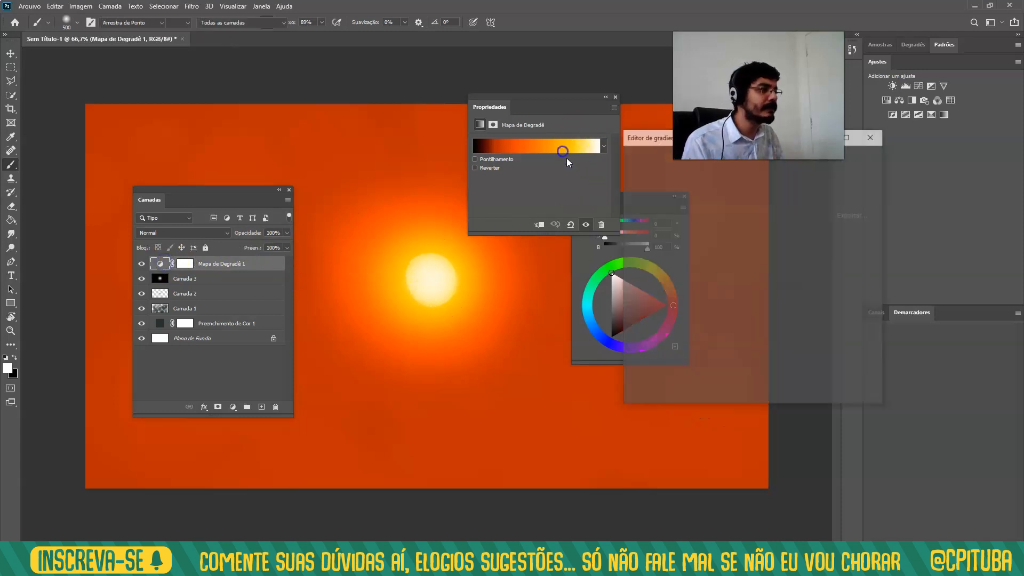
{"action": "left_click", "coordinate": [688, 331]}
{"action": "left_click", "coordinate": [758, 329]}
{"action": "key", "text": "ctrl+z"}
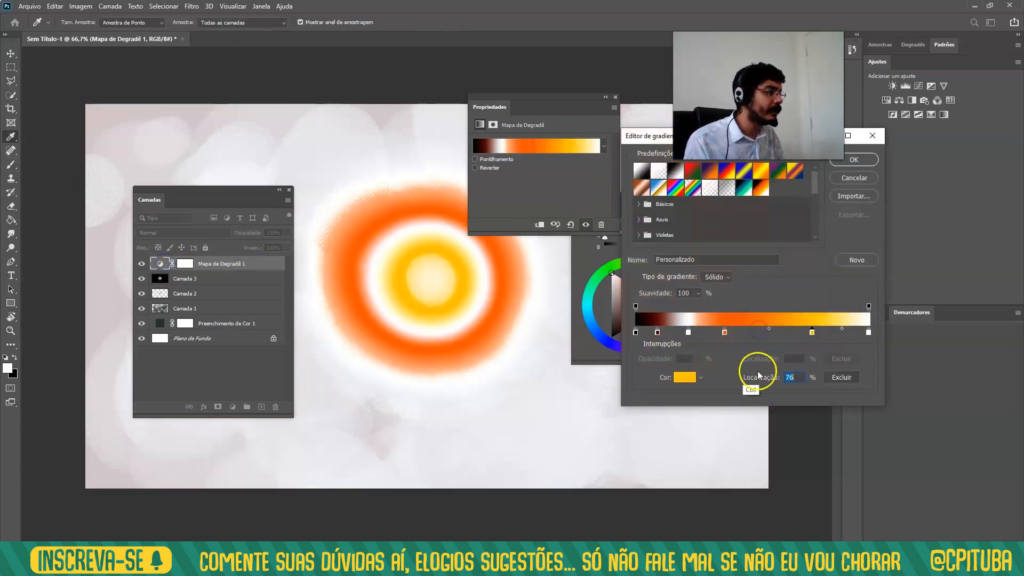
{"action": "left_click", "coordinate": [688, 333]}
{"action": "left_click_drag", "start_coordinate": [688, 333], "coordinate": [659, 336]}
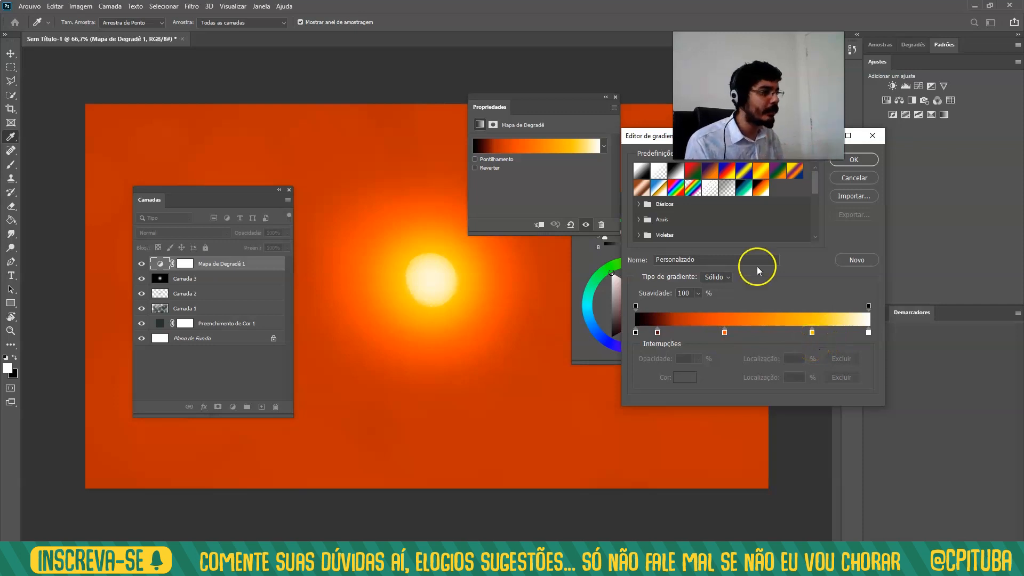
Apply the black-blue-green-white Custom preset to the gradient and clip the Gradient Map adjustment to Camada 3.
{"action": "left_click", "coordinate": [746, 188]}
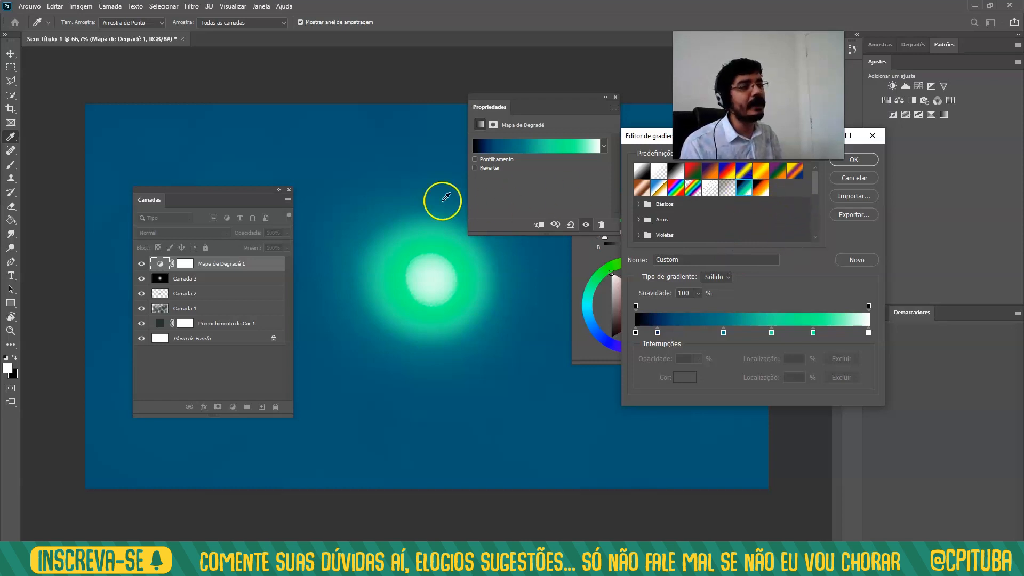
{"action": "key", "text": "alt"}
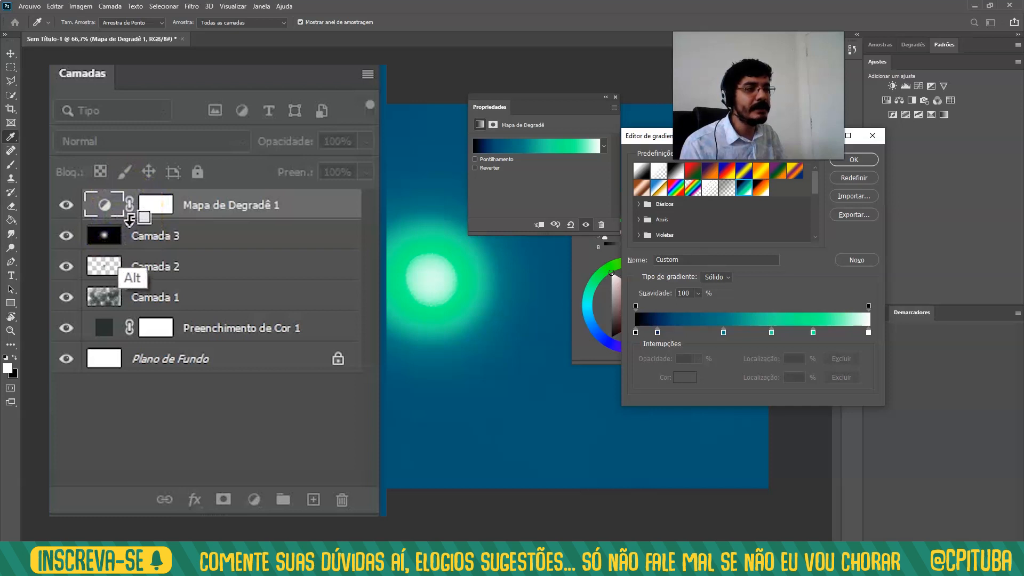
{"action": "left_click", "coordinate": [854, 160]}
{"action": "key", "text": "alt"}
{"action": "left_click", "coordinate": [111, 213], "text": "alt"}
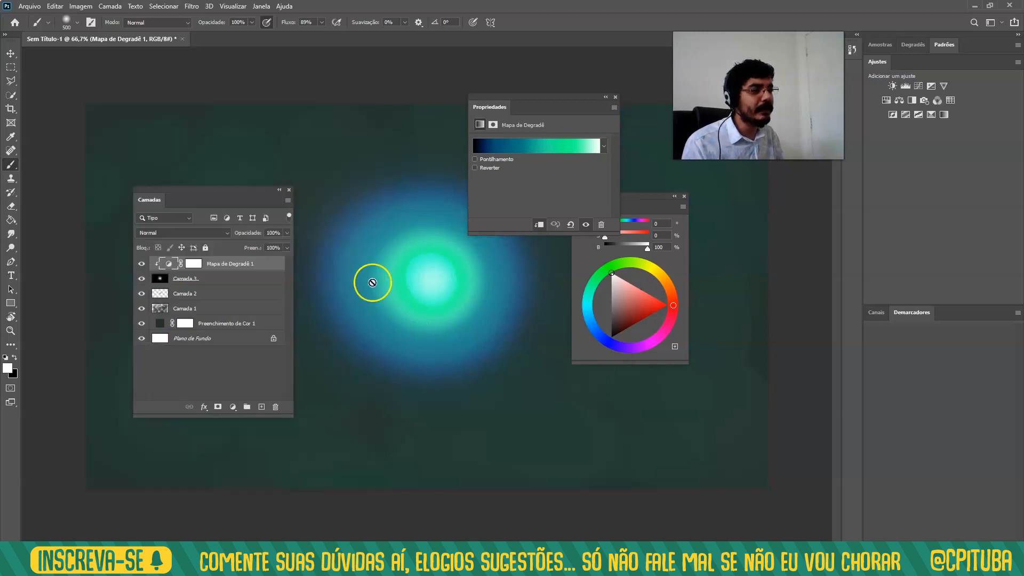
Change the gradient to the black-orange-yellow-white Custom preset, moving its orange stop to about 46% and its dark red stop to 12%.
{"action": "left_click", "coordinate": [555, 148]}
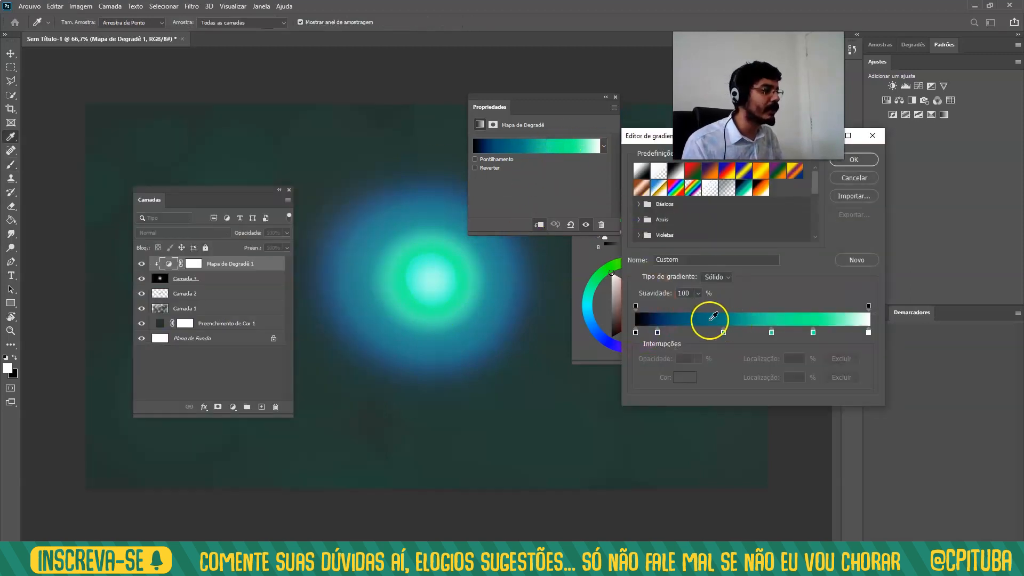
{"action": "left_click", "coordinate": [762, 192]}
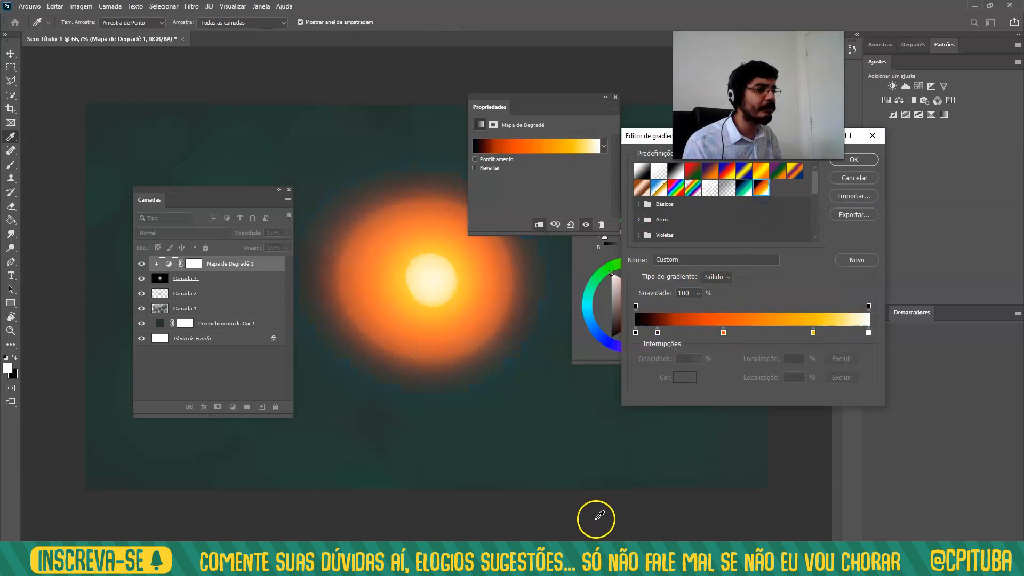
{"action": "left_click_drag", "start_coordinate": [723, 332], "coordinate": [745, 331]}
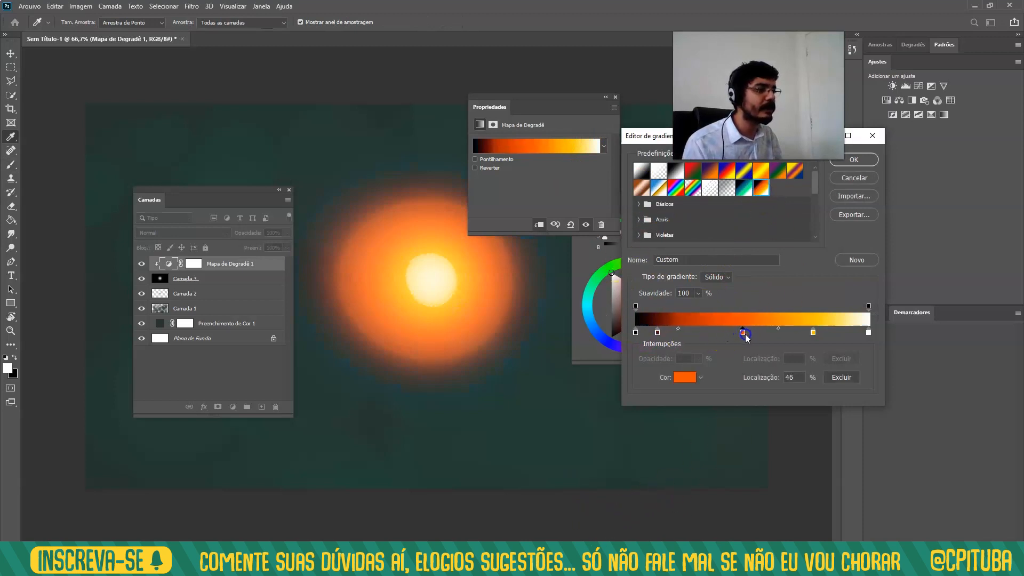
{"action": "mouse_move", "coordinate": [659, 333]}
{"action": "left_mouse_down"}
{"action": "mouse_move", "coordinate": [715, 330]}
{"action": "mouse_move", "coordinate": [663, 333]}
{"action": "left_mouse_up"}
{"action": "left_click", "coordinate": [708, 329]}
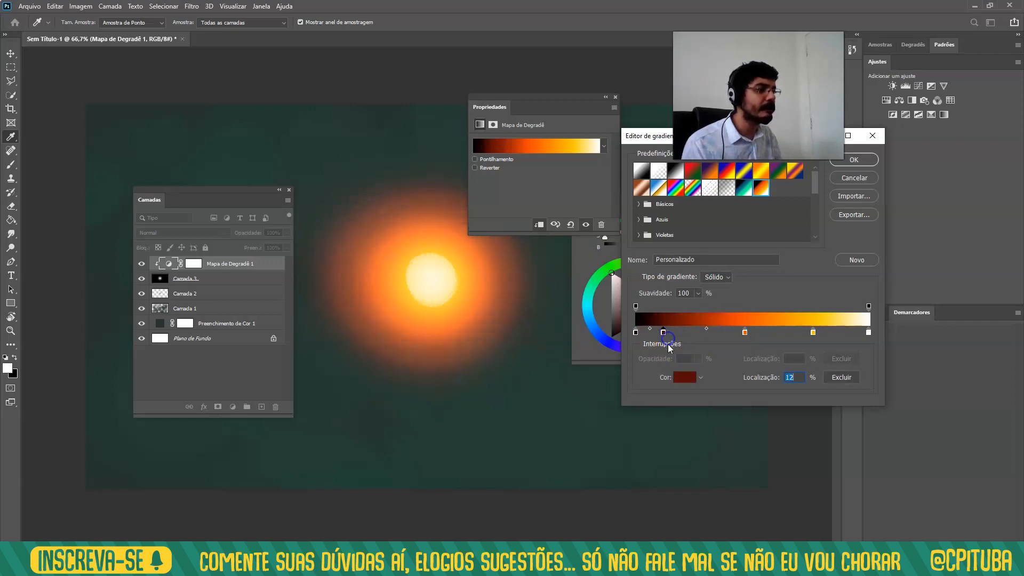
{"action": "left_click", "coordinate": [855, 160]}
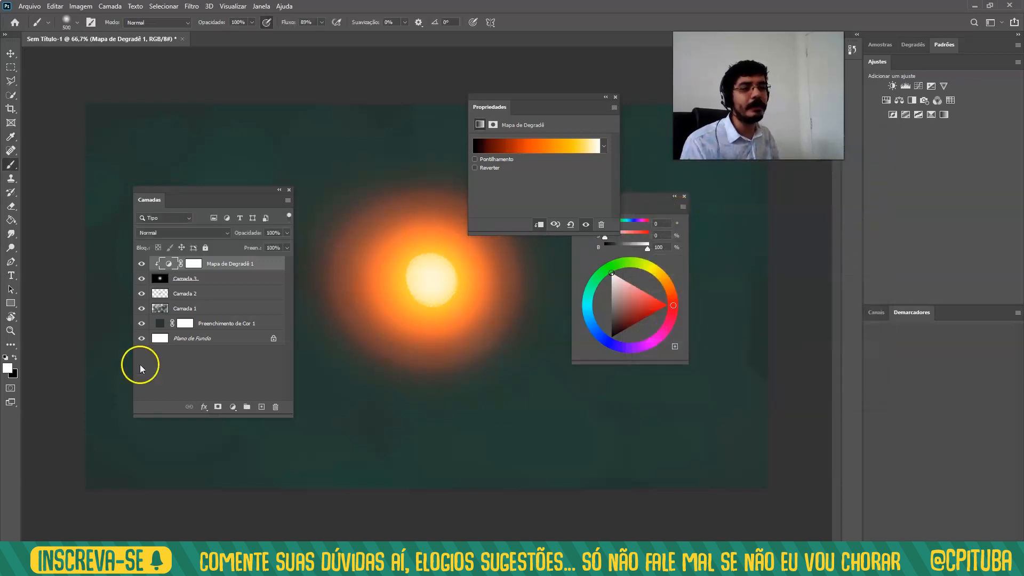
Fill Camada 3 with black to clear its painted glow.
{"action": "left_click", "coordinate": [178, 280]}
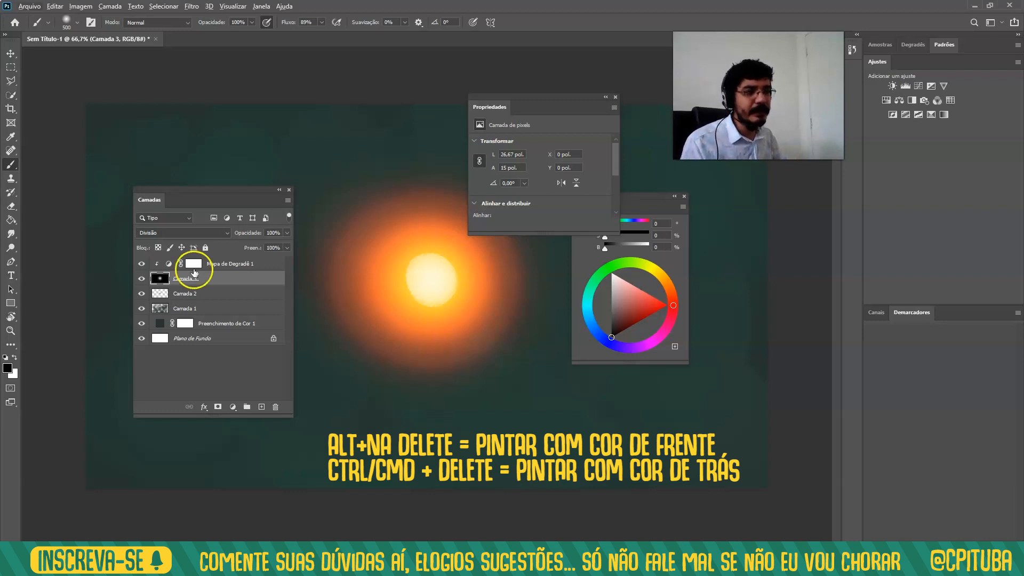
{"action": "key", "text": "alt+Delete"}
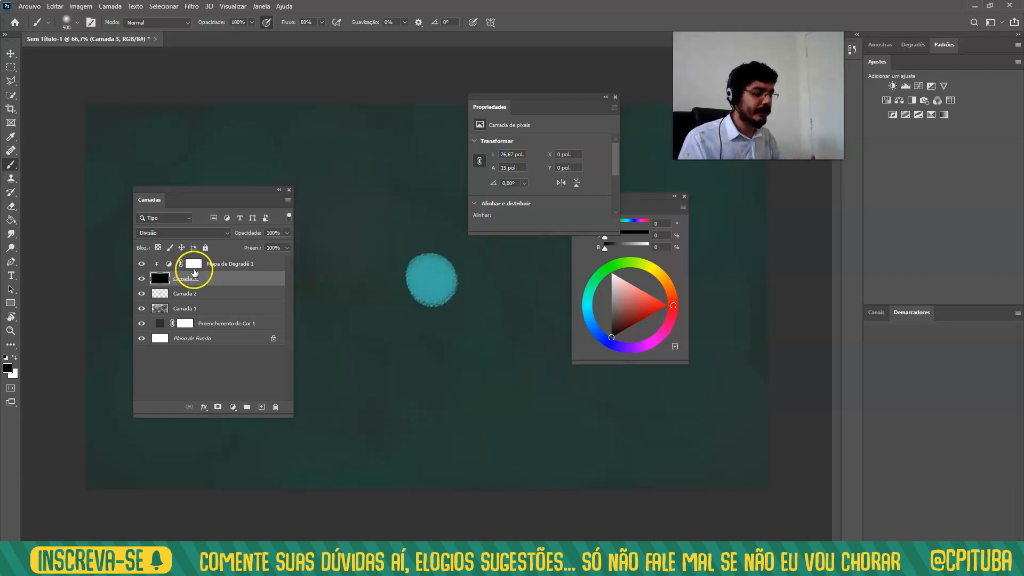
{"action": "left_click_drag", "start_coordinate": [454, 310], "coordinate": [432, 290]}
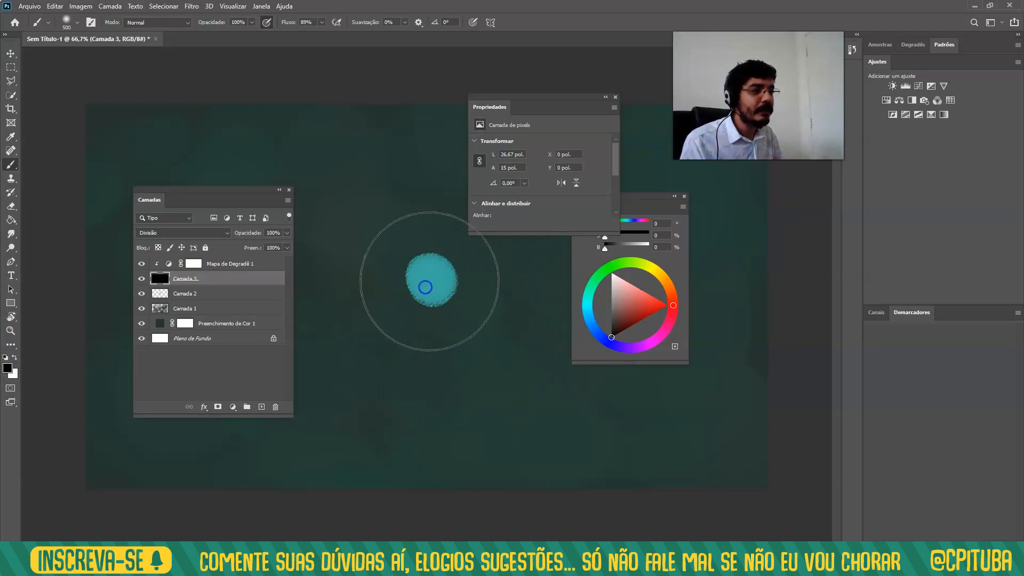
Paint a wide white glow around the circle on Camada 3 with the soft brush at 30% opacity, enlarged to 800 px.
{"action": "left_click", "coordinate": [14, 357]}
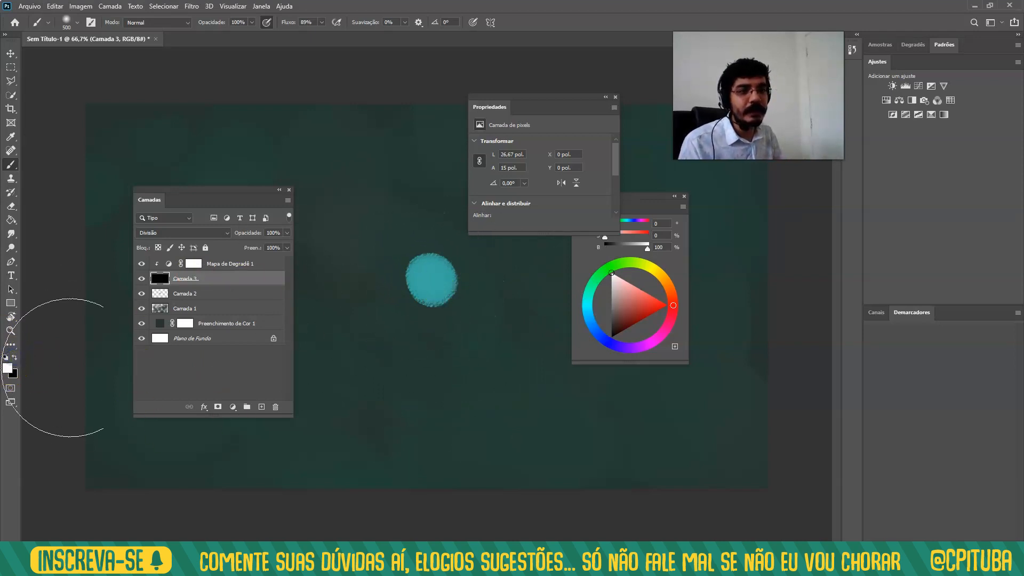
{"action": "left_click", "coordinate": [252, 24]}
{"action": "left_click_drag", "start_coordinate": [241, 35], "coordinate": [219, 34]}
{"action": "left_click_drag", "start_coordinate": [431, 288], "coordinate": [411, 289]}
{"action": "key", "text": "bracketright"}
{"action": "key", "text": "bracketright"}
{"action": "key", "text": "bracketright"}
{"action": "left_click", "coordinate": [434, 283]}
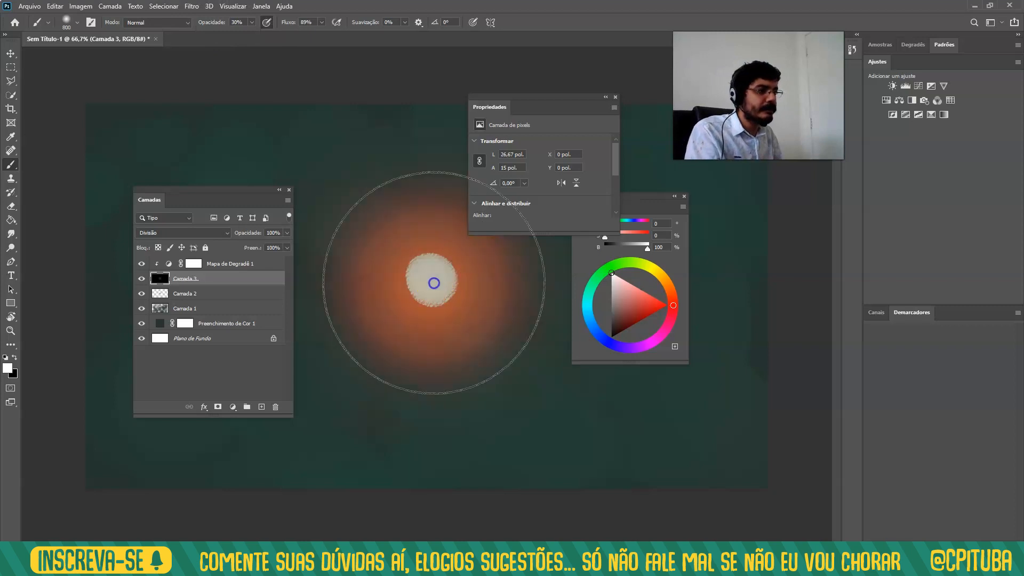
{"action": "left_click", "coordinate": [389, 293]}
{"action": "left_click", "coordinate": [447, 286]}
{"action": "left_click", "coordinate": [434, 277]}
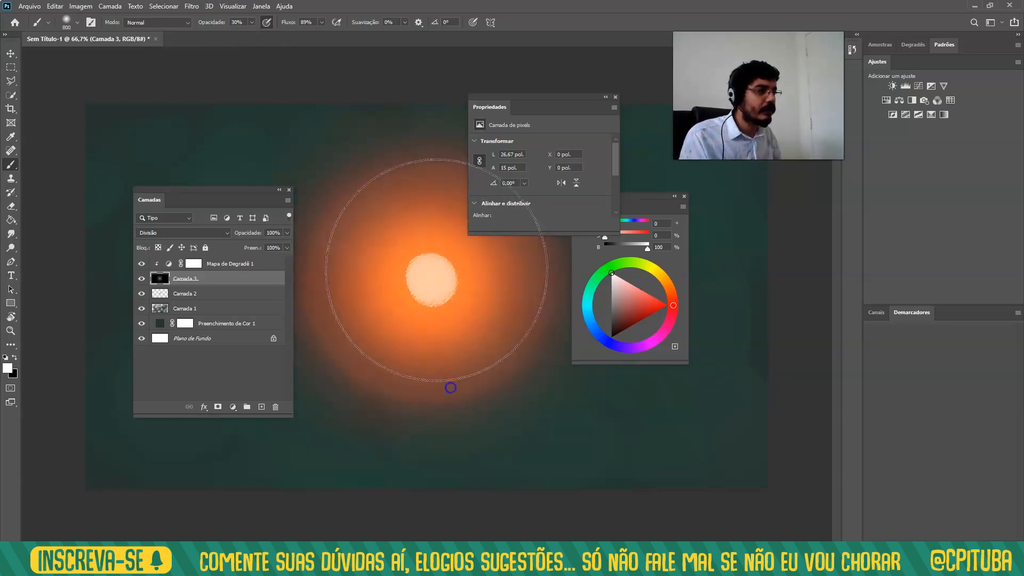
Brighten the centre of the glow with white dabs, reducing the soft brush to 400 px.
{"action": "key", "text": "bracketleft"}
{"action": "key", "text": "bracketleft"}
{"action": "key", "text": "bracketleft"}
{"action": "left_click", "coordinate": [431, 283]}
{"action": "key", "text": "bracketleft"}
{"action": "left_click", "coordinate": [433, 283]}
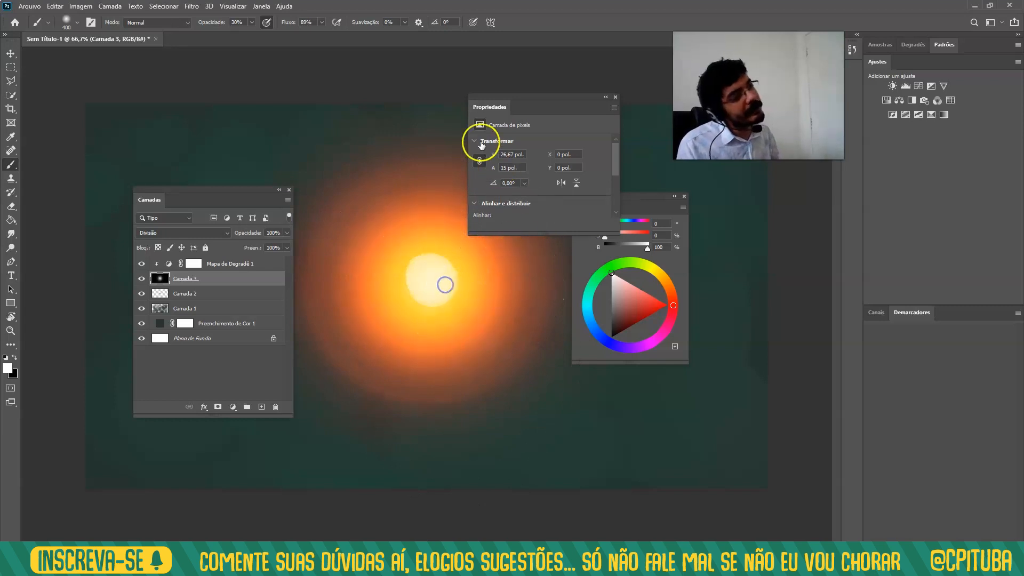
Switch to a hard round brush, try a 400 px stroke over the lower part of the glow, and undo it.
{"action": "right_click", "coordinate": [422, 289]}
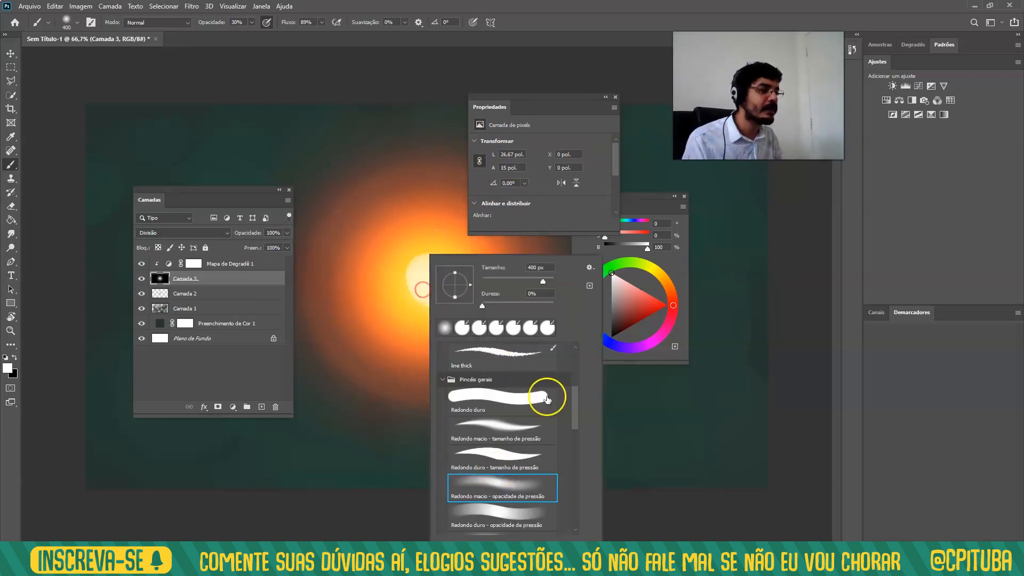
{"action": "left_click_drag", "start_coordinate": [572, 413], "coordinate": [578, 429]}
{"action": "left_click", "coordinate": [528, 474]}
{"action": "left_click_drag", "start_coordinate": [381, 341], "coordinate": [420, 336]}
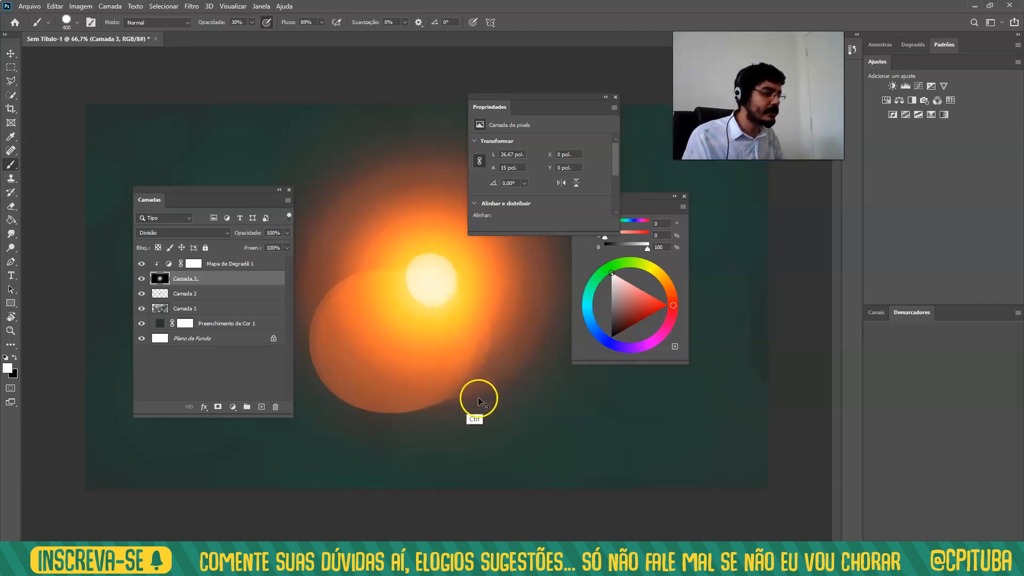
{"action": "key", "text": "ctrl+z"}
Dab small white light spots around the glow with the hard brush at 50 px, and swap the foreground colour to black.
{"action": "key", "text": "bracketleft"}
{"action": "key", "text": "bracketleft"}
{"action": "key", "text": "bracketleft"}
{"action": "key", "text": "bracketleft"}
{"action": "key", "text": "bracketleft"}
{"action": "key", "text": "bracketleft"}
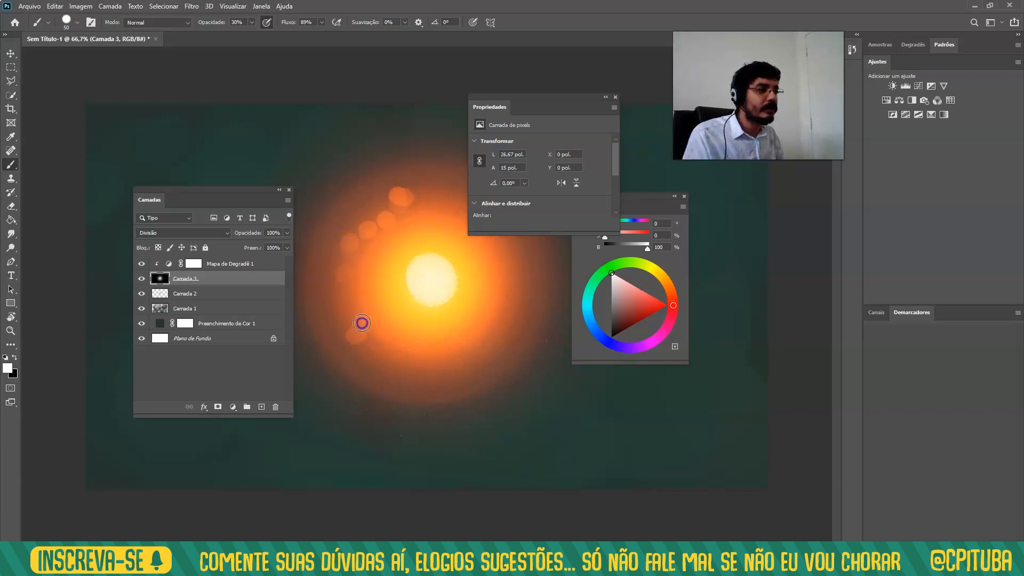
{"action": "left_click_drag", "start_coordinate": [362, 323], "coordinate": [341, 346]}
{"action": "mouse_move", "coordinate": [426, 203]}
{"action": "left_mouse_down"}
{"action": "mouse_move", "coordinate": [456, 199]}
{"action": "mouse_move", "coordinate": [532, 289]}
{"action": "mouse_move", "coordinate": [498, 329]}
{"action": "left_mouse_up"}
{"action": "key", "text": "x"}
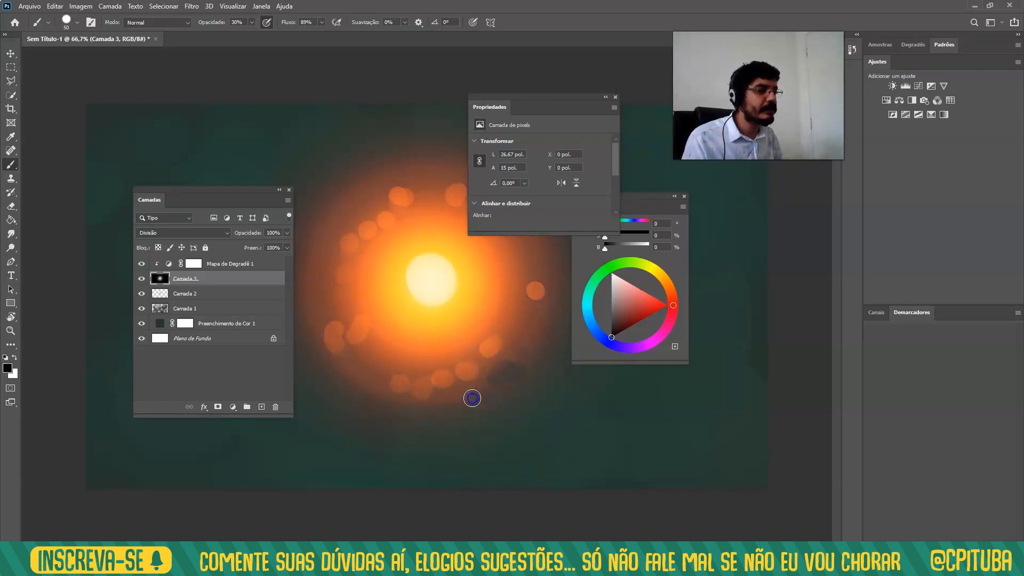